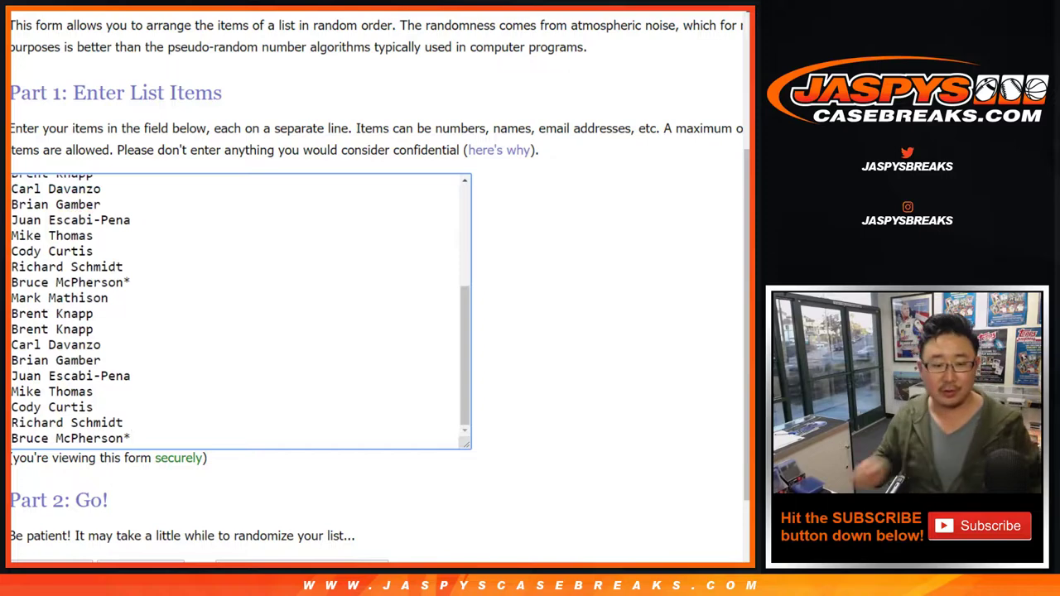
# Scroll up the Random.org page holding the pasted participant list
pyautogui.scroll(1, 240, 311)
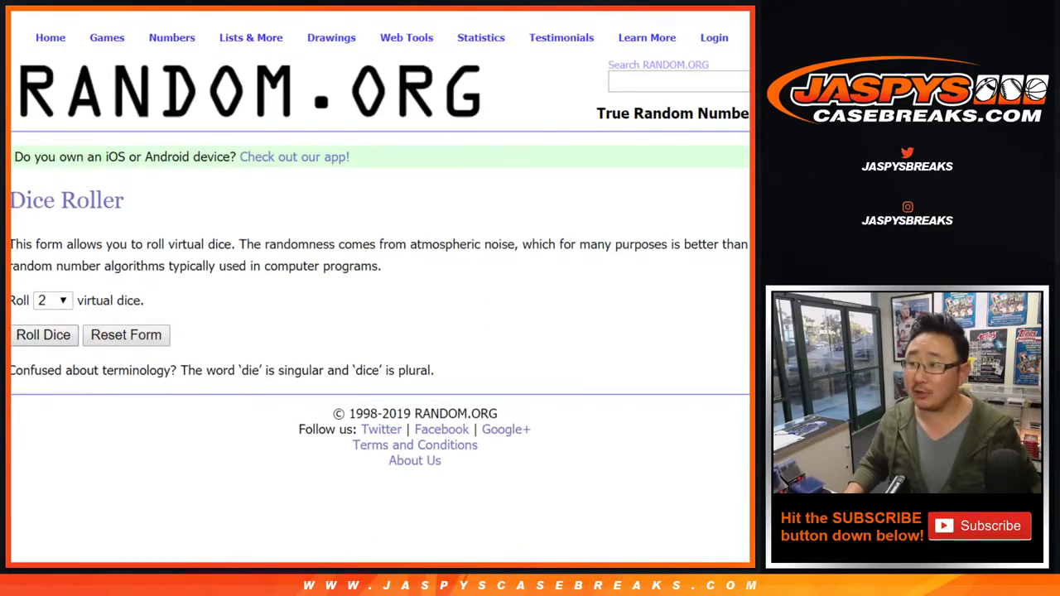
# Roll the two dice and shuffle the participant list 7 times
pyautogui.press('Return')
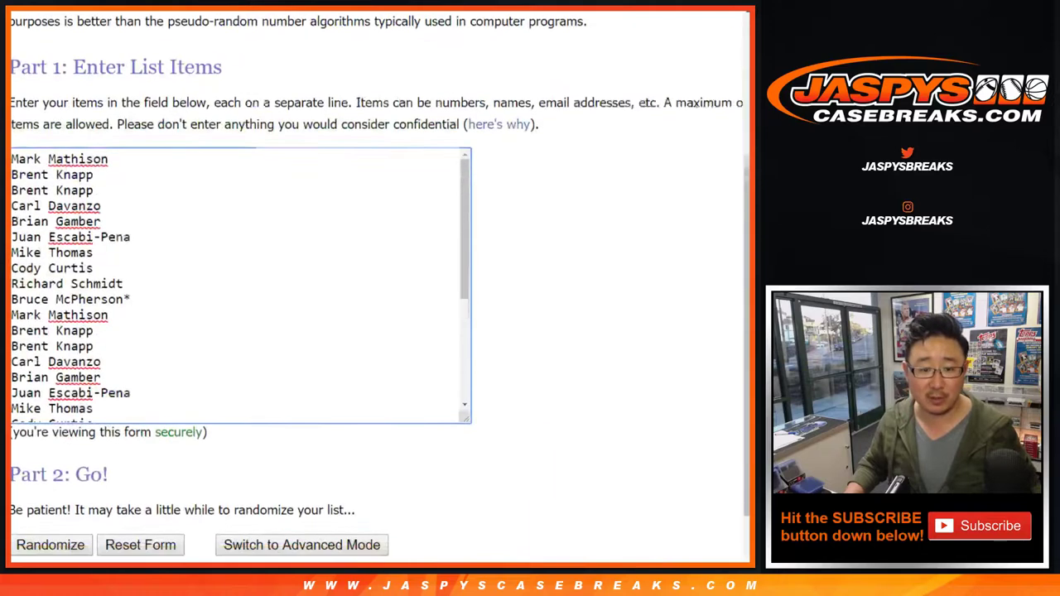
pyautogui.scroll(-2, 373, 298)
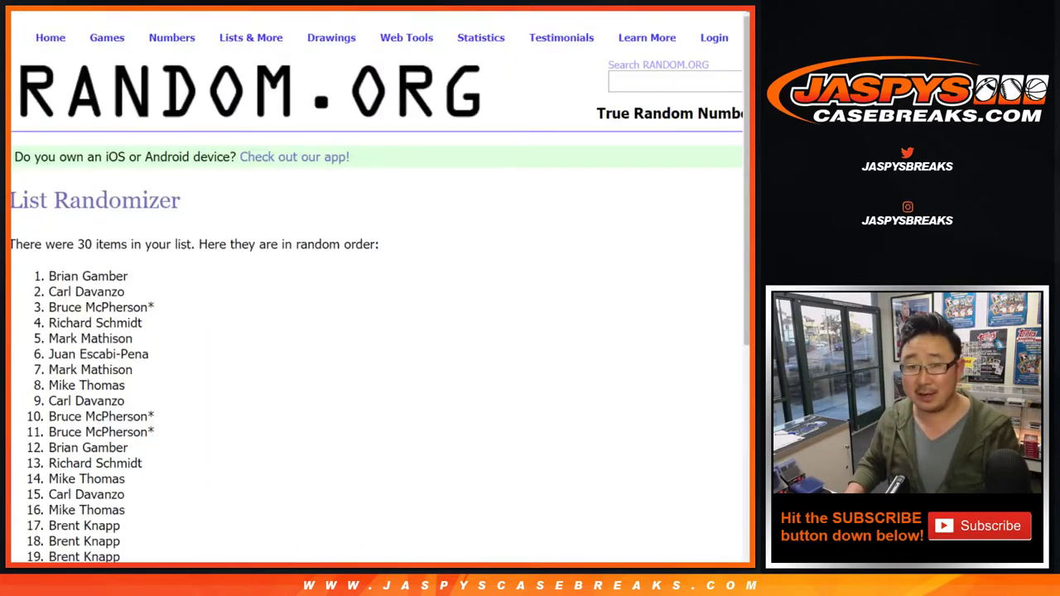
pyautogui.scroll(-5, 373, 298)
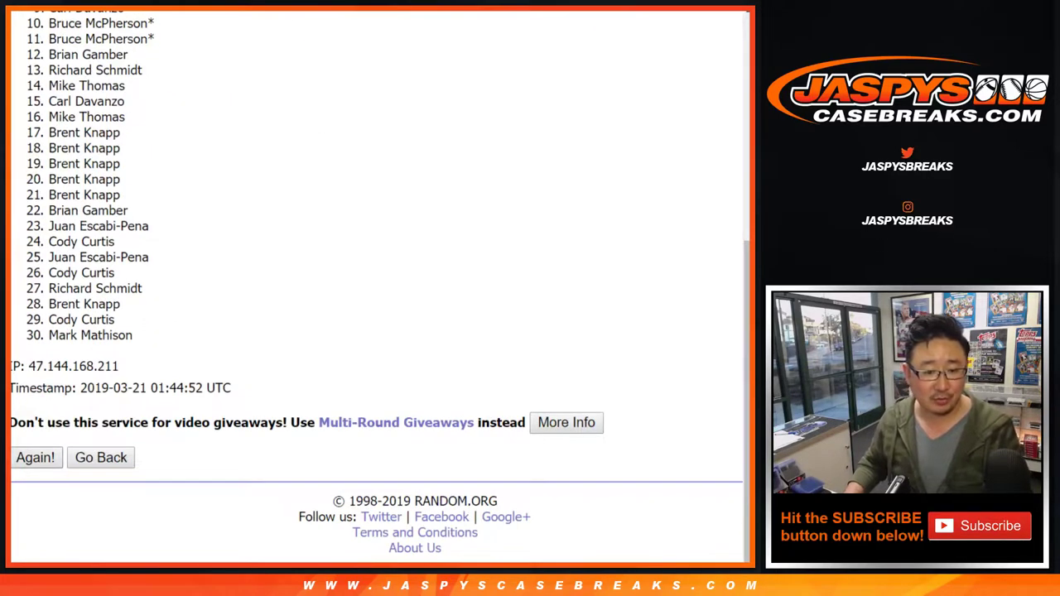
pyautogui.click(34, 457)
pyautogui.click(34, 457)
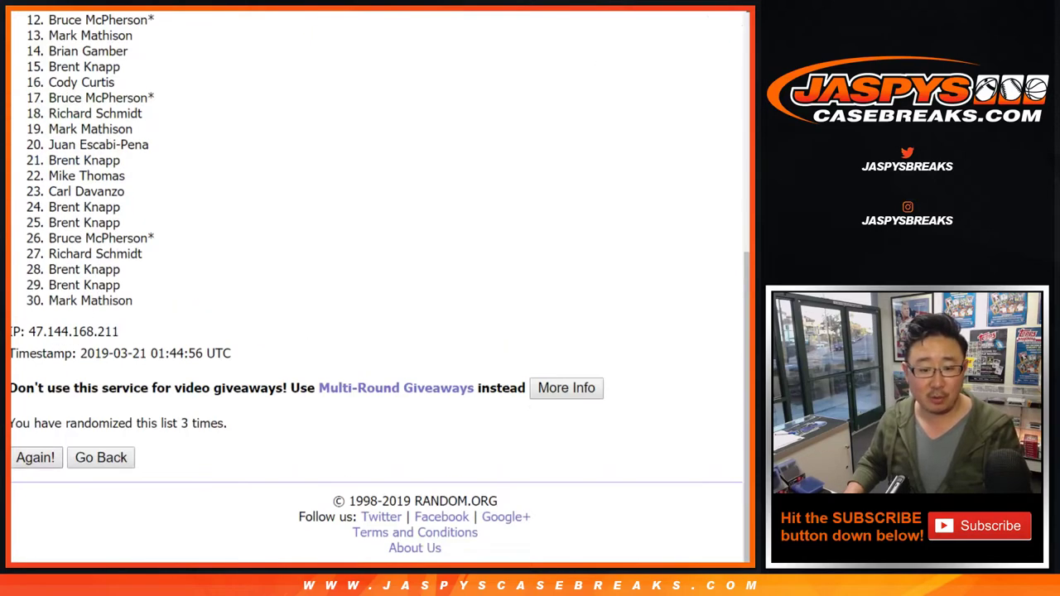
pyautogui.click(34, 458)
pyautogui.click(35, 458)
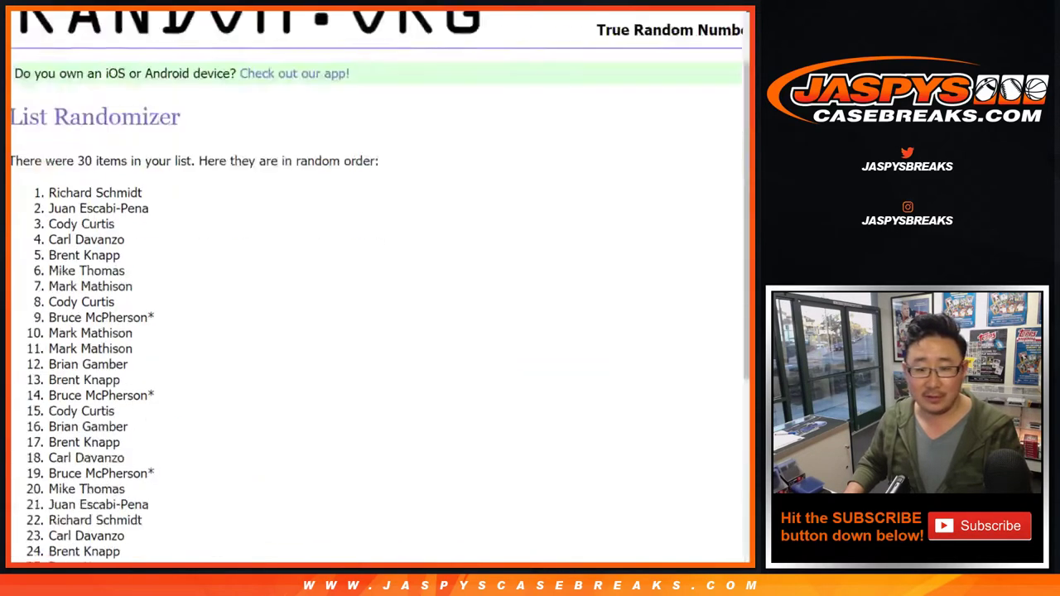
pyautogui.click(35, 457)
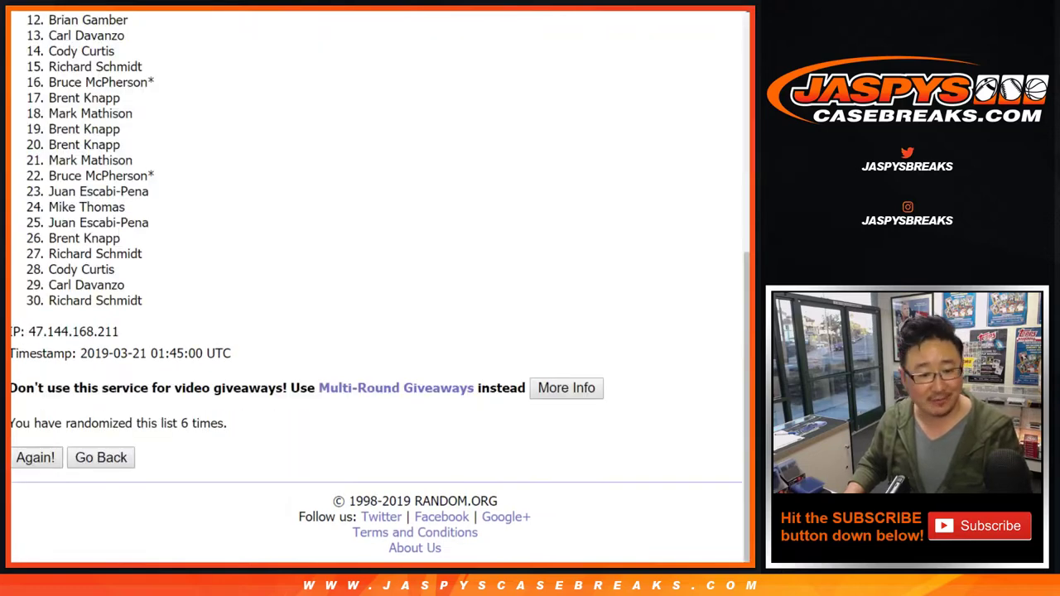
pyautogui.click(35, 458)
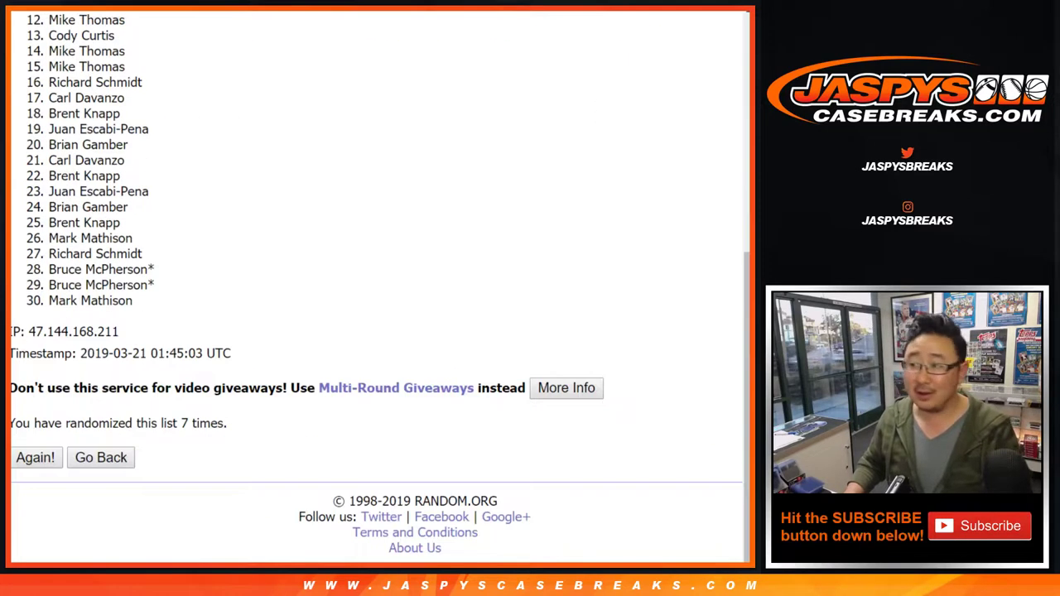
# Copy the shuffled names and paste them into column A starting at A1
pyautogui.scroll(5, 372, 290)
pyautogui.scroll(1, 373, 290)
pyautogui.moveTo(49, 276); pyautogui.dragTo(133, 301)
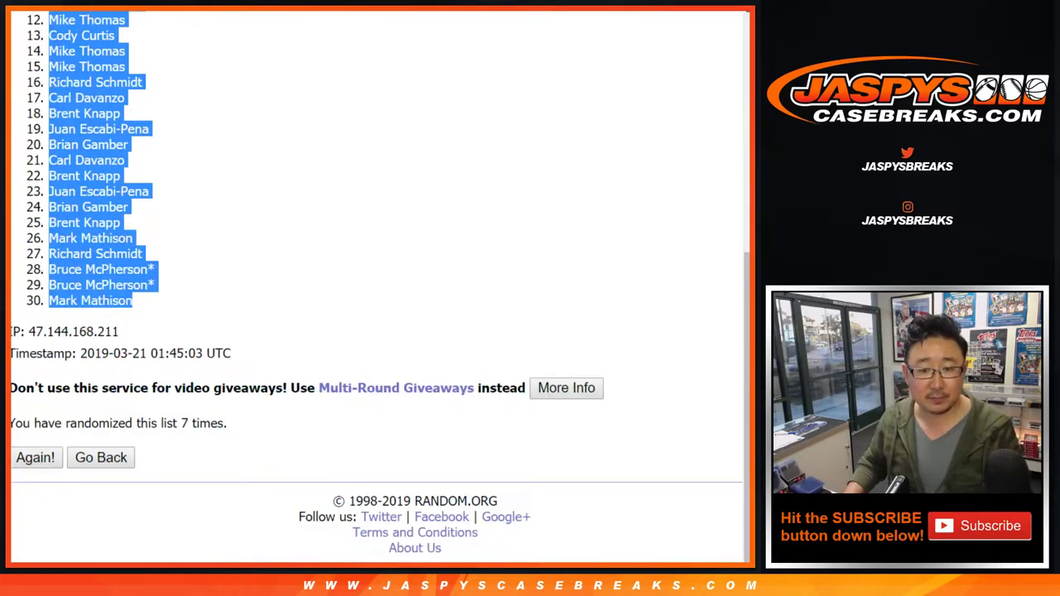
pyautogui.hotkey('ctrl', 'c')
pyautogui.hotkey('alt', 'Tab')
pyautogui.click(82, 114)
pyautogui.rightClick(111, 117)
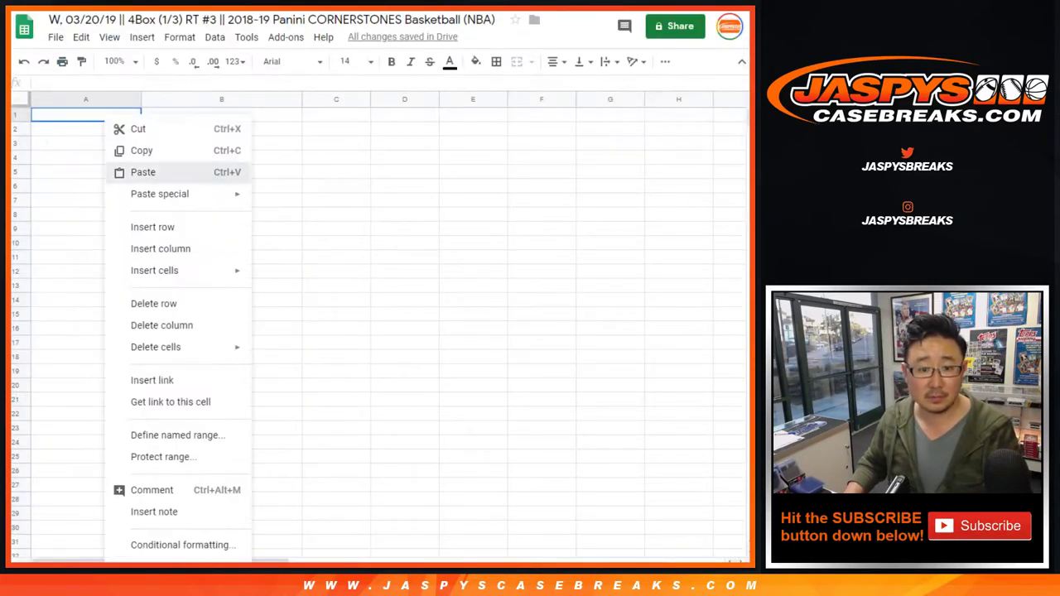
pyautogui.click(141, 171)
pyautogui.hotkey('alt', 'Tab')
pyautogui.hotkey('alt', 'Tab')
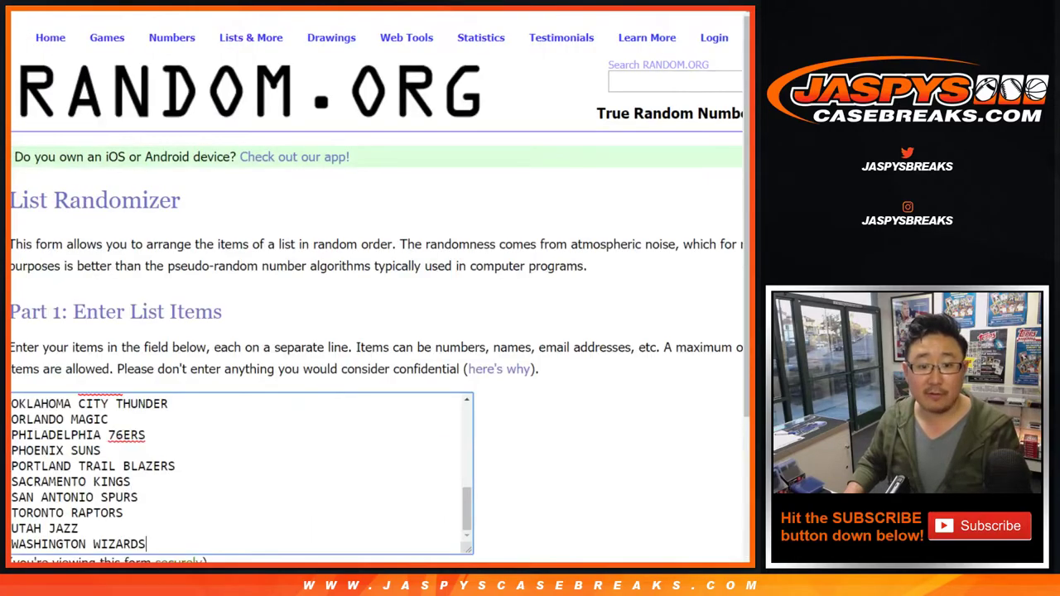
# Shuffle the 30 NBA teams 7 times and copy the resulting list back to the sheet
pyautogui.scroll(-3, 373, 290)
pyautogui.click(49, 456)
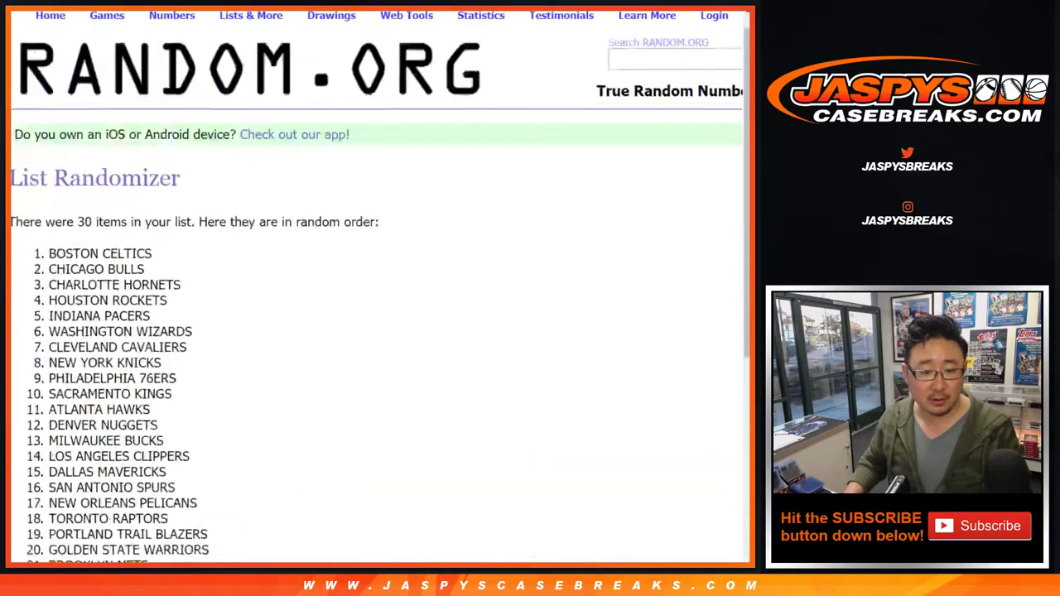
pyautogui.scroll(-10, 50, 456)
pyautogui.click(34, 457)
pyautogui.click(35, 458)
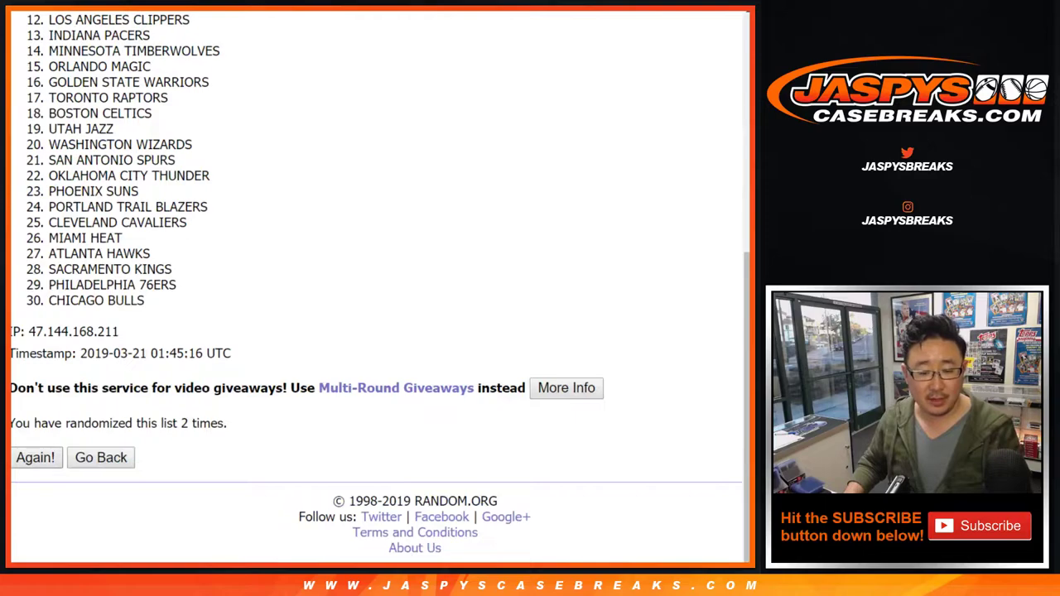
pyautogui.click(35, 457)
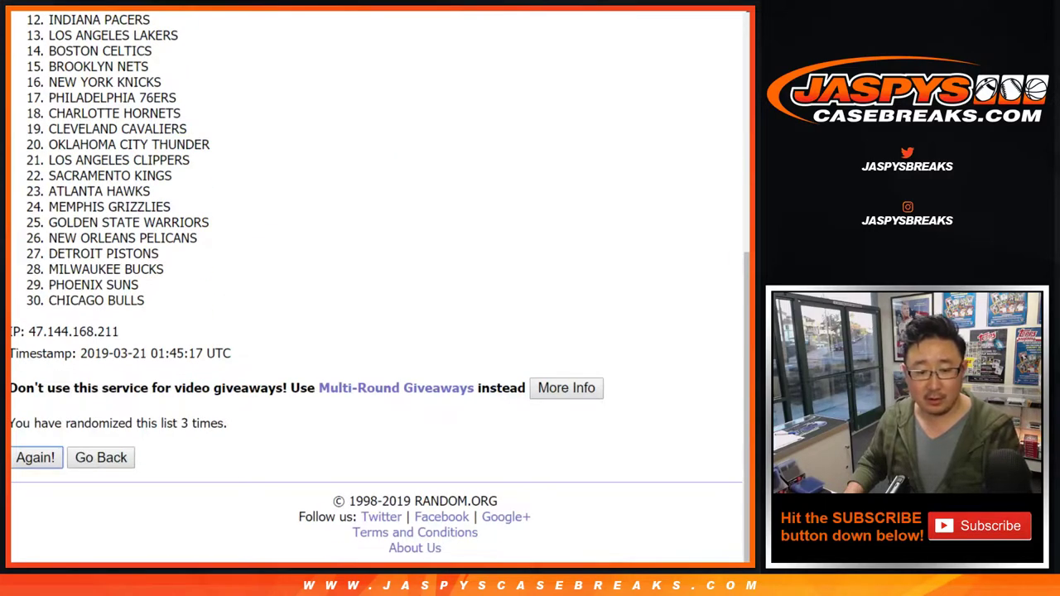
pyautogui.click(35, 457)
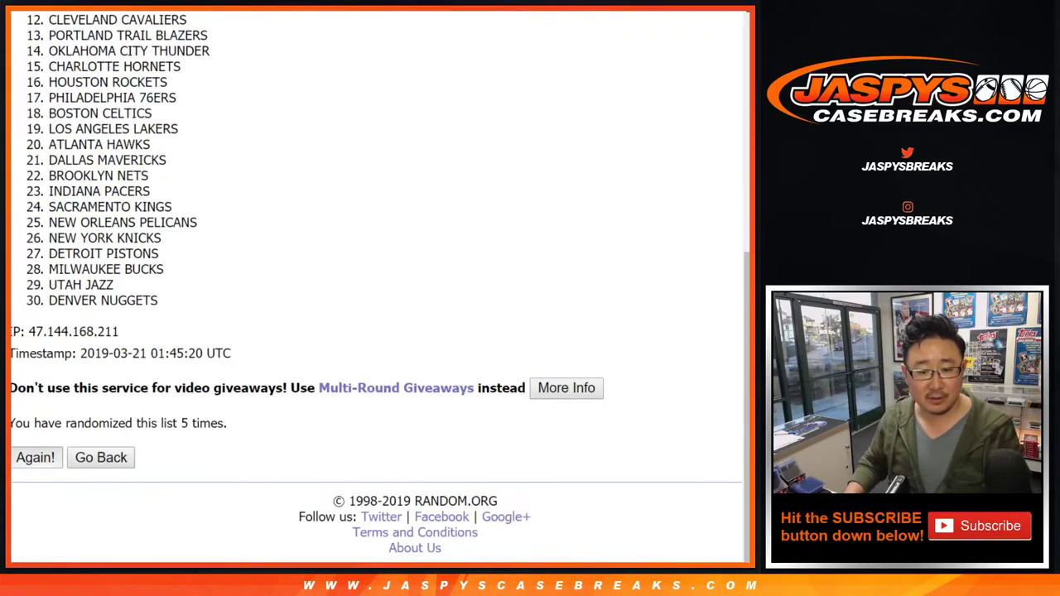
pyautogui.click(35, 457)
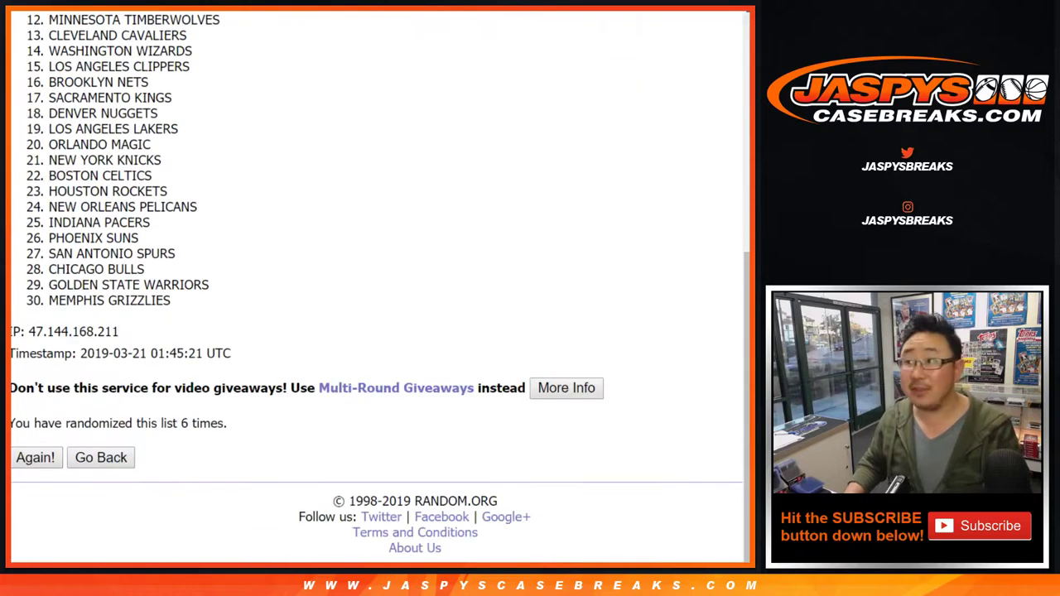
pyautogui.click(35, 457)
pyautogui.scroll(5, 377, 290)
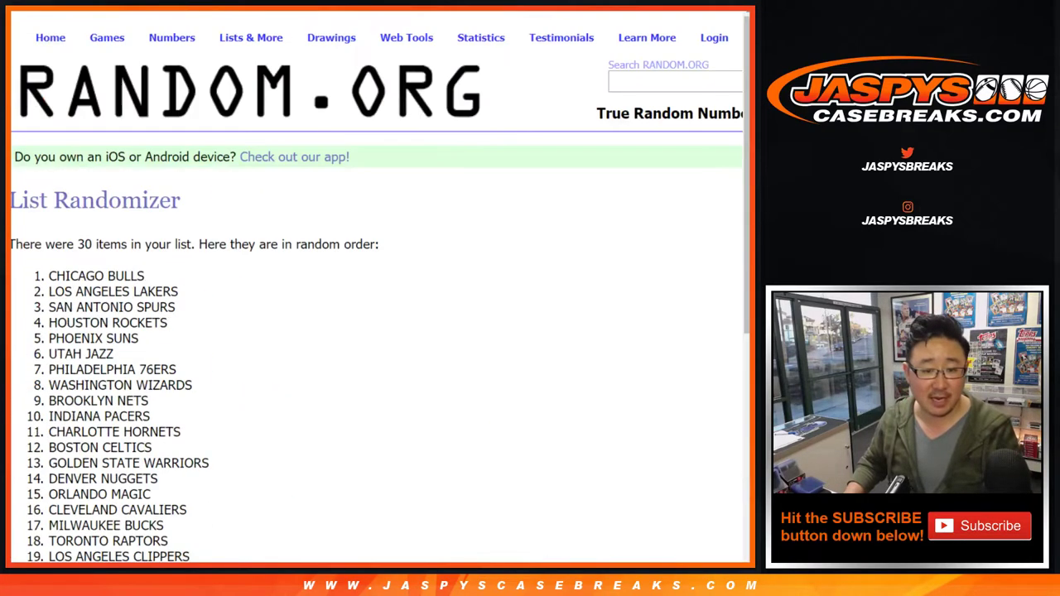
pyautogui.moveTo(46, 276); pyautogui.dragTo(171, 300)
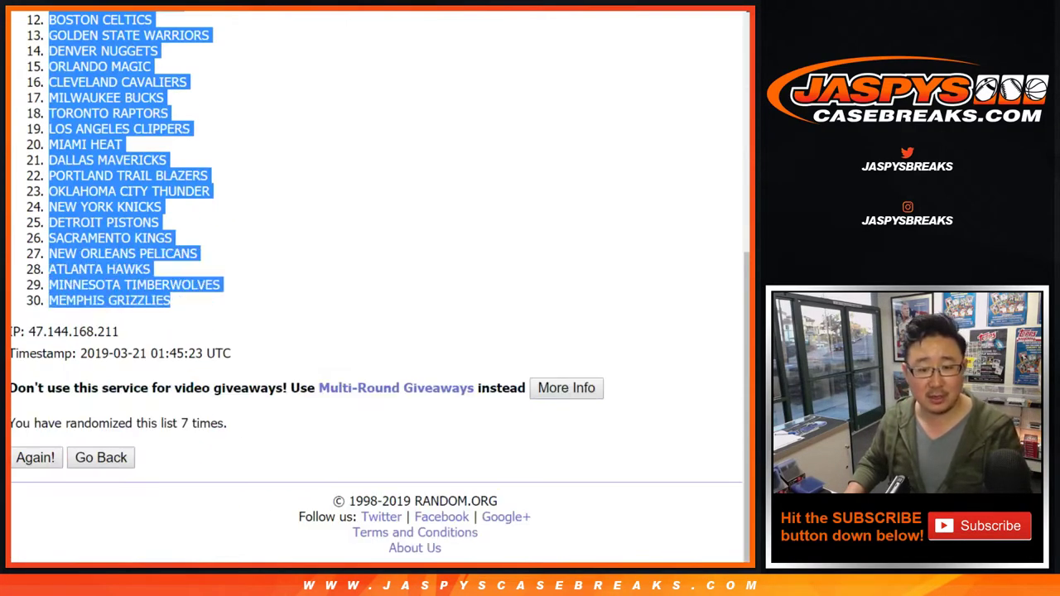
pyautogui.hotkey('ctrl', 'Tab')
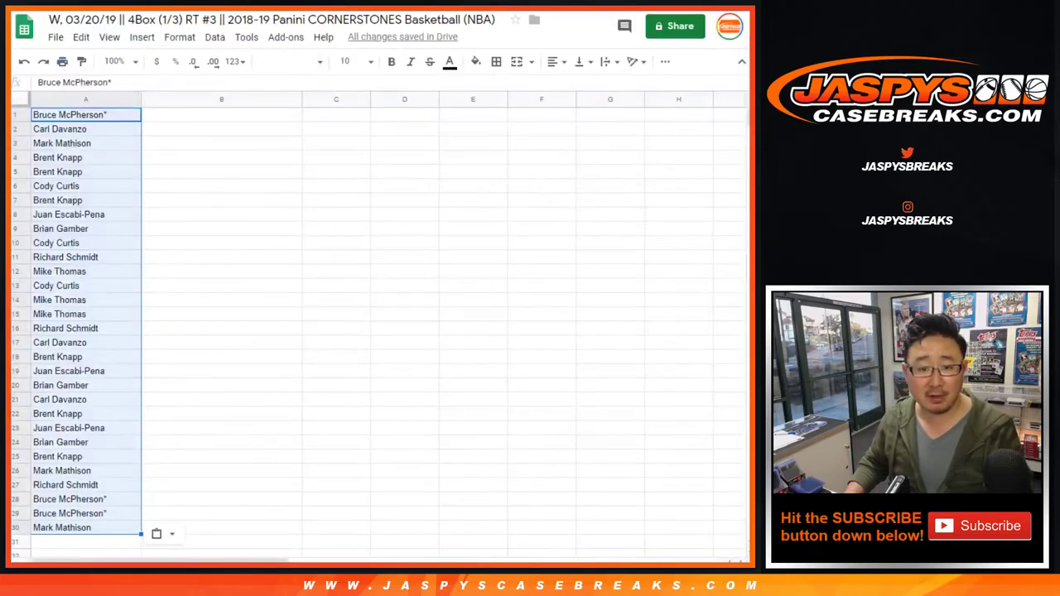
# Paste the teams into column B from B1 and set all sheet text to size 14
pyautogui.rightClick(179, 116)
pyautogui.click(208, 171)
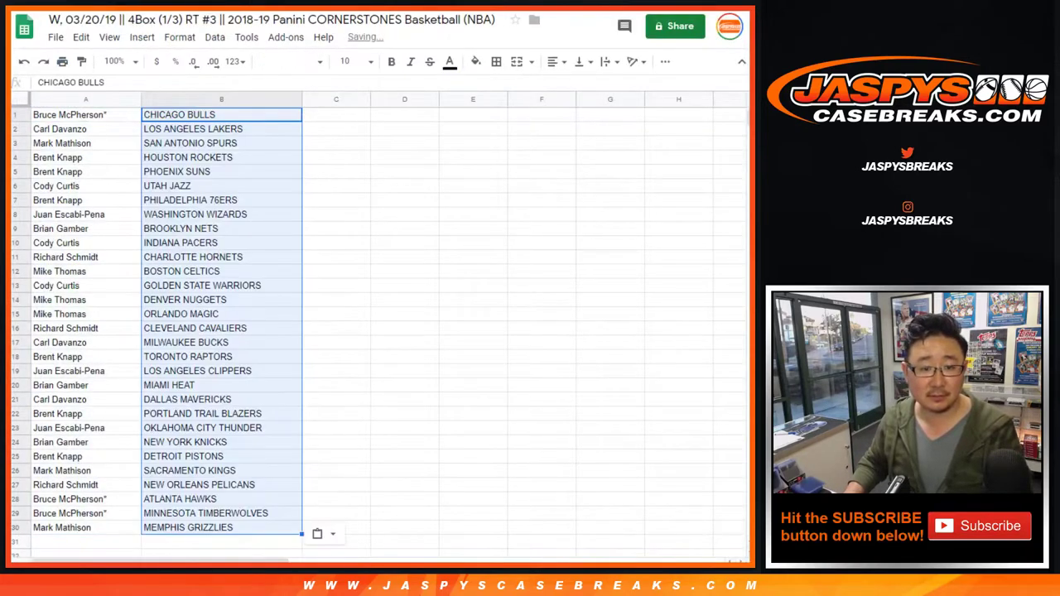
pyautogui.hotkey('ctrl', 'a')
pyautogui.click(290, 61)
pyautogui.click(349, 61)
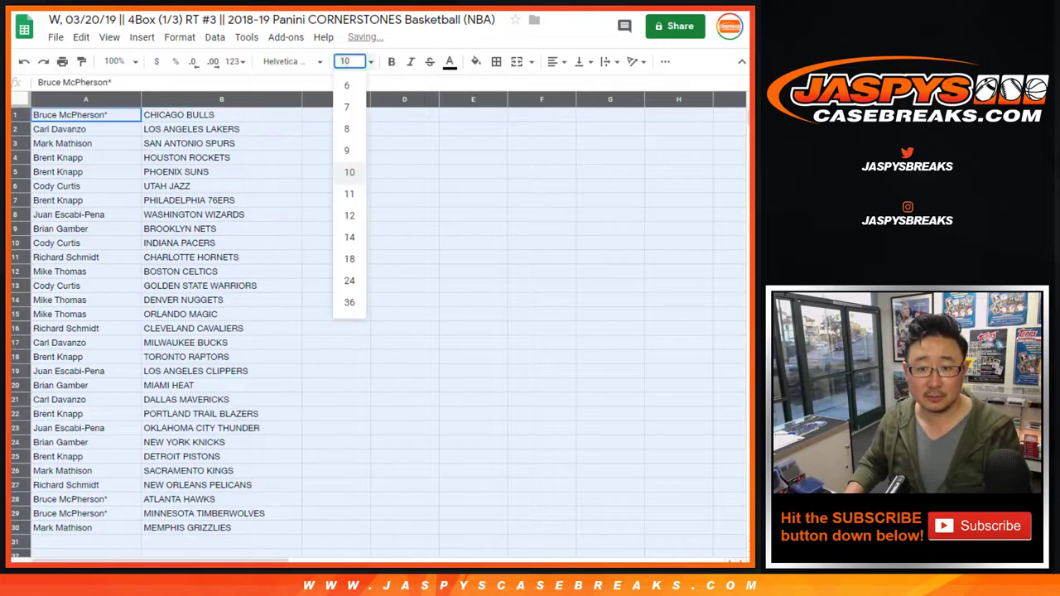
pyautogui.write('14')
pyautogui.press('Return')
# Zoom the sheet to 150%
pyautogui.click(120, 61)
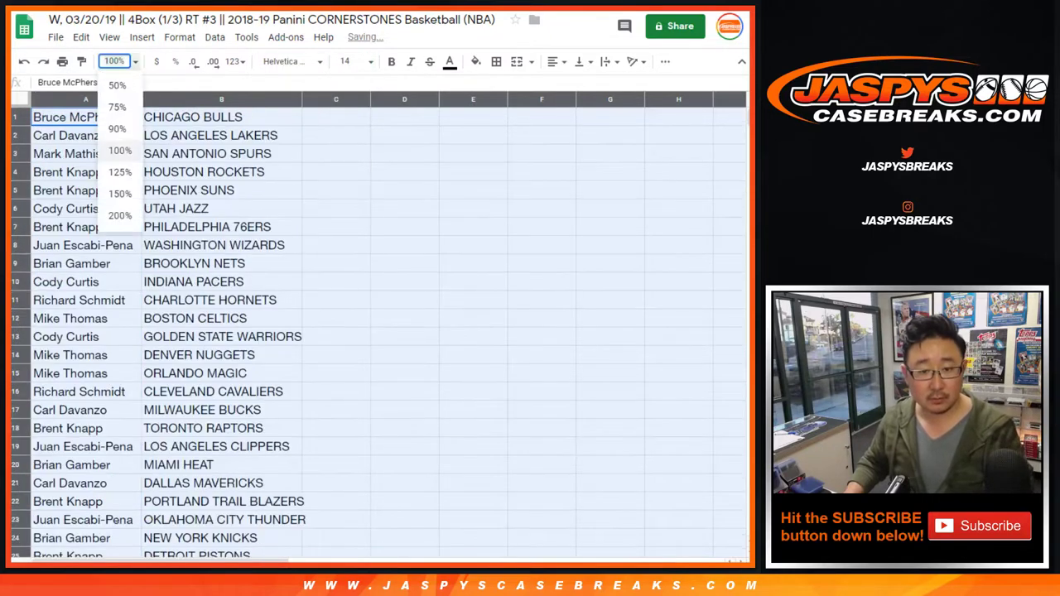
pyautogui.click(116, 194)
pyautogui.click(130, 130)
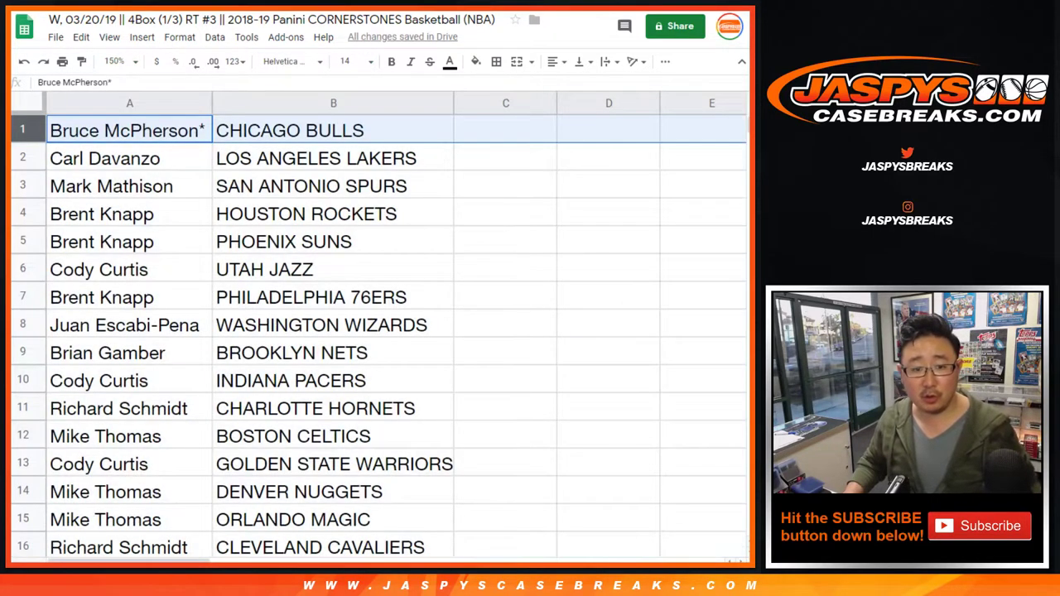
# Review the name–team pairs in rows 2 through 12
pyautogui.click(22, 157)
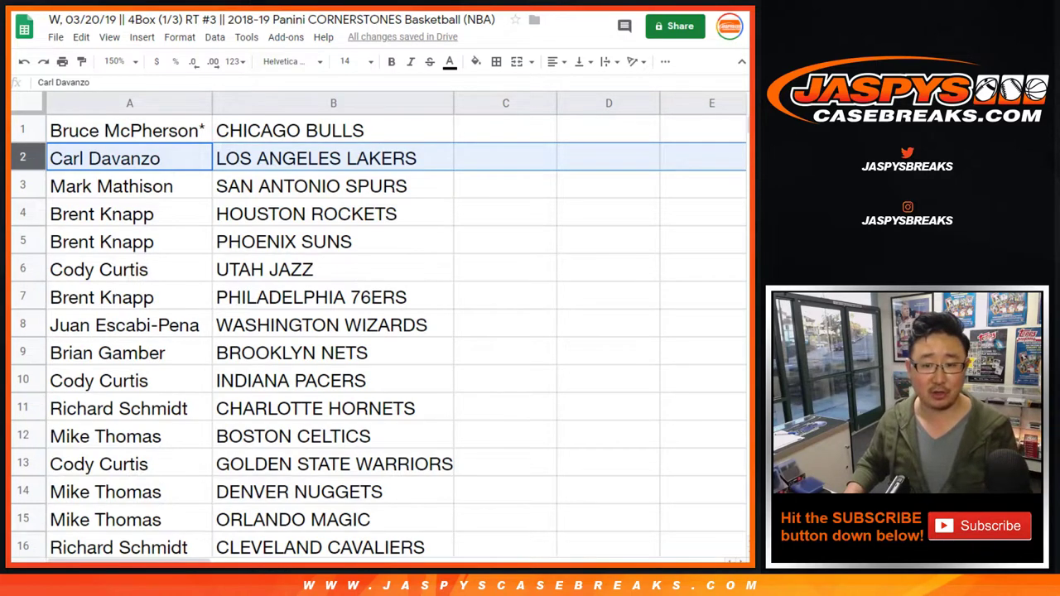
pyautogui.click(22, 186)
pyautogui.click(22, 213)
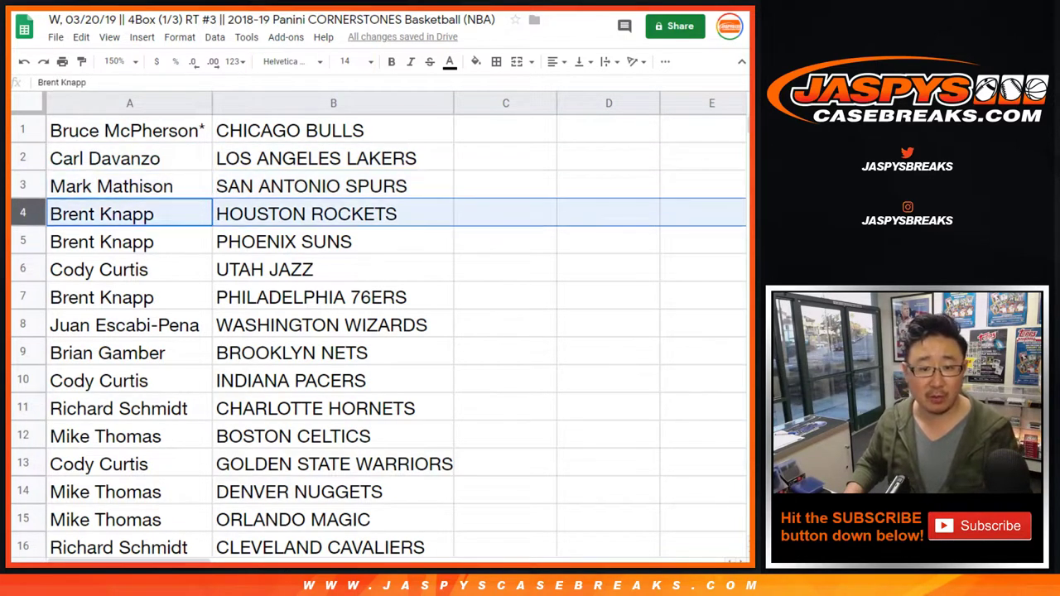
pyautogui.click(22, 241)
pyautogui.click(22, 269)
pyautogui.scroll(-2, 378, 332)
pyautogui.click(23, 186)
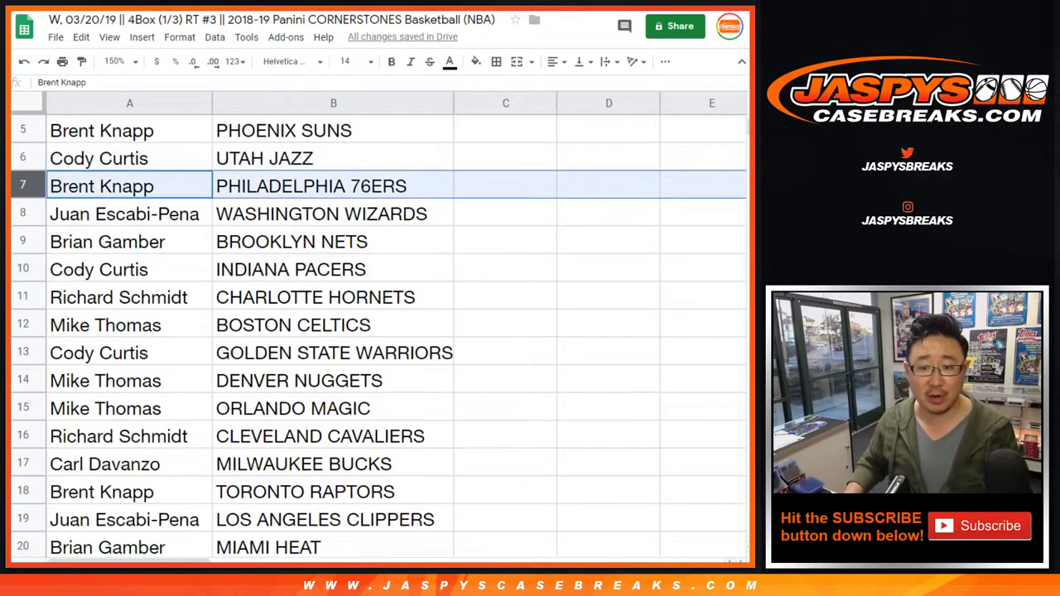
pyautogui.click(23, 214)
pyautogui.click(22, 241)
pyautogui.scroll(-1, 378, 331)
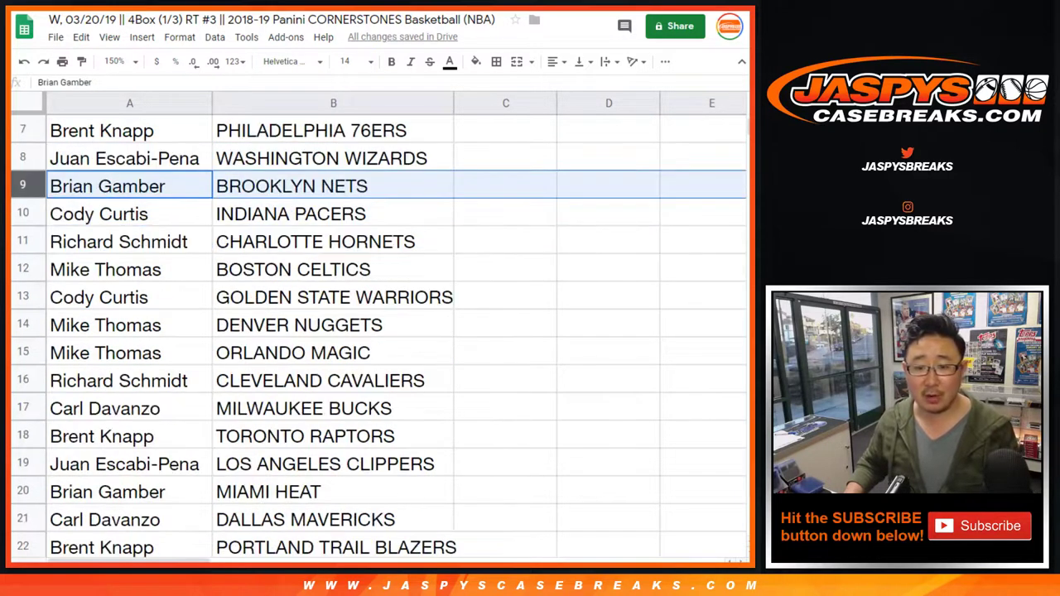
pyautogui.click(22, 214)
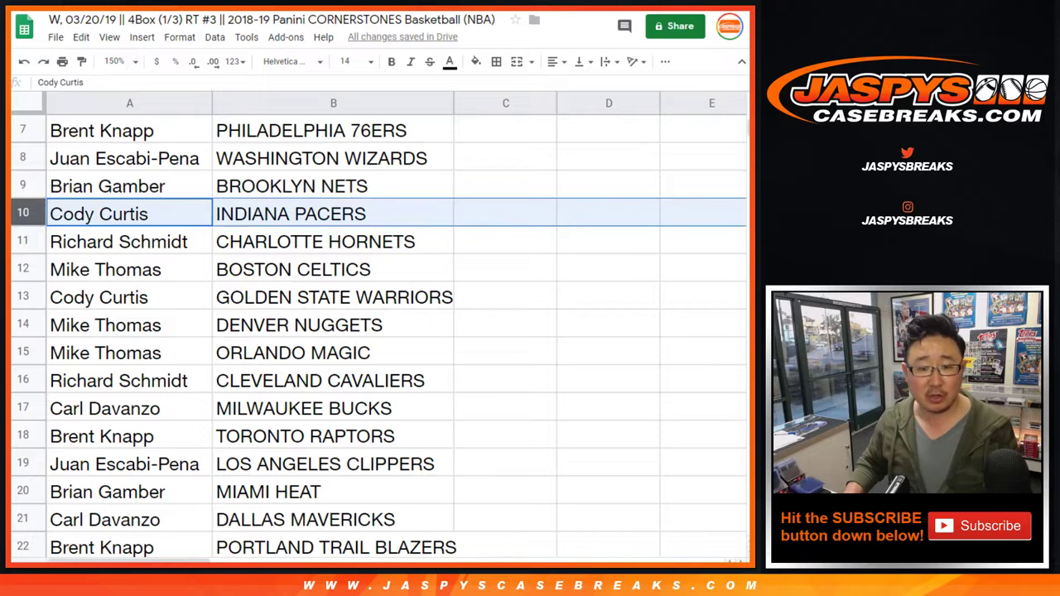
pyautogui.click(23, 241)
pyautogui.click(22, 269)
# Review the remaining pairs in rows 13 through 30
pyautogui.click(22, 297)
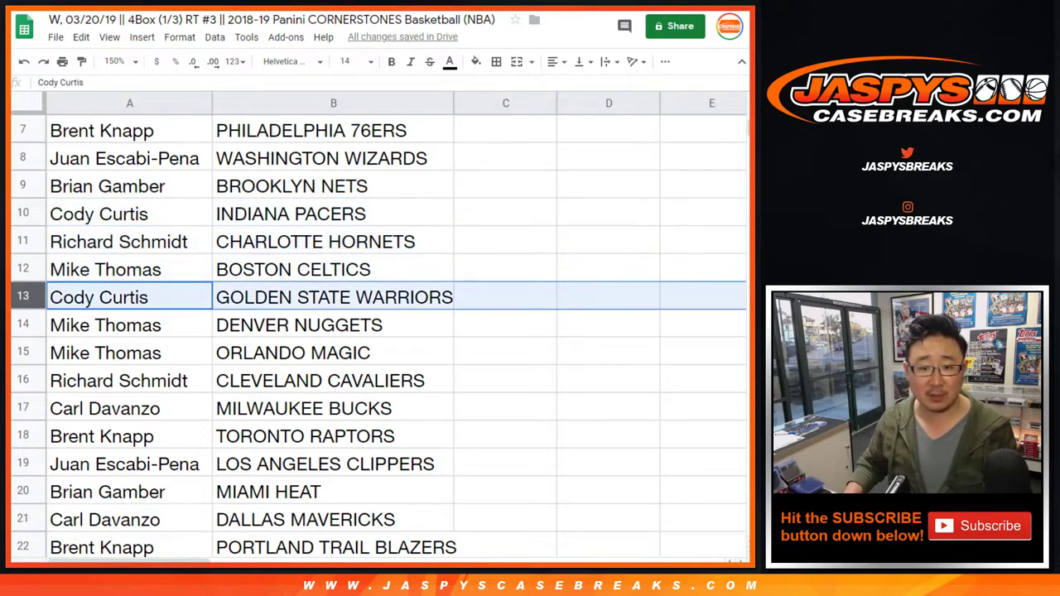
pyautogui.scroll(-1, 377, 331)
pyautogui.click(22, 269)
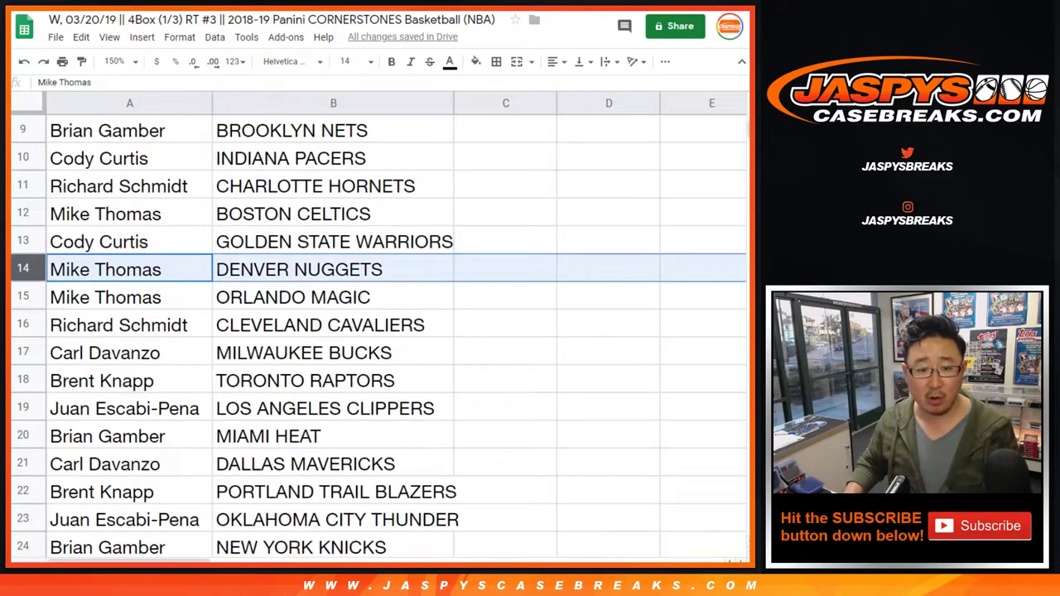
pyautogui.click(22, 297)
pyautogui.scroll(-2, 377, 332)
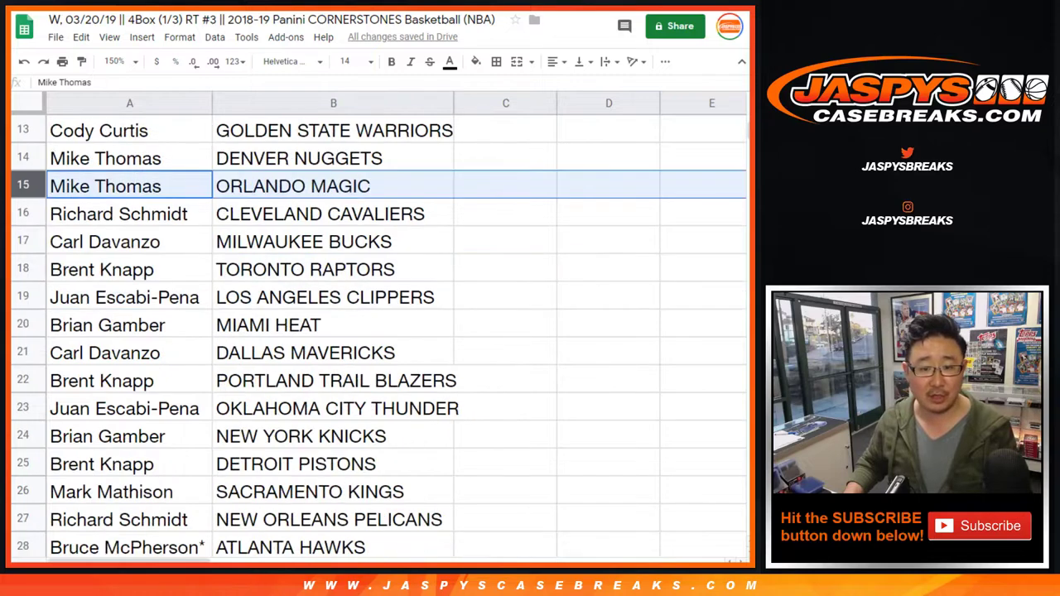
pyautogui.click(22, 213)
pyautogui.click(22, 241)
pyautogui.click(22, 269)
pyautogui.click(22, 297)
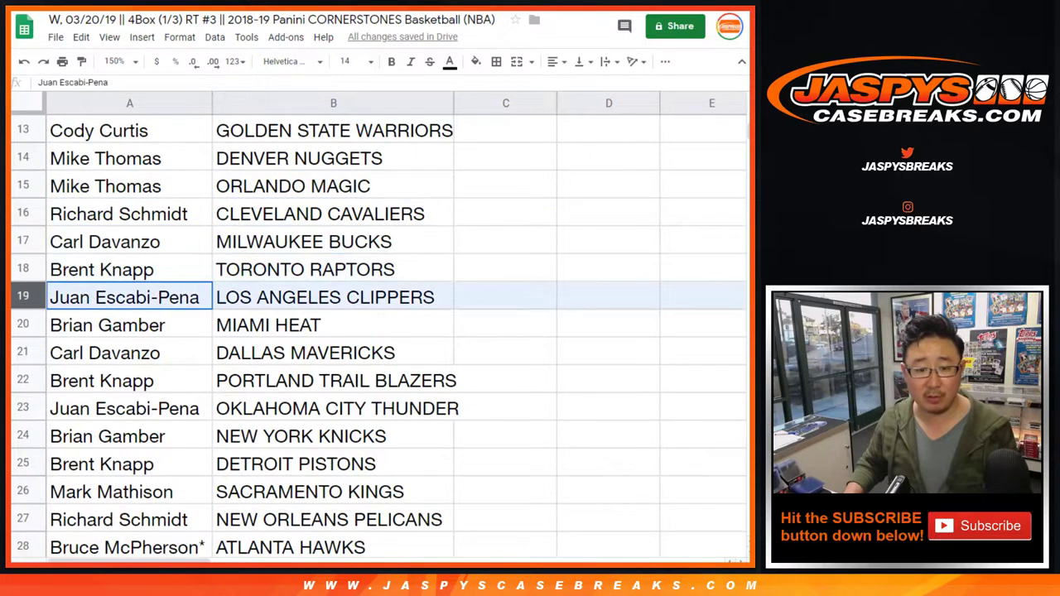
pyautogui.click(22, 324)
pyautogui.scroll(-2, 378, 331)
pyautogui.click(22, 241)
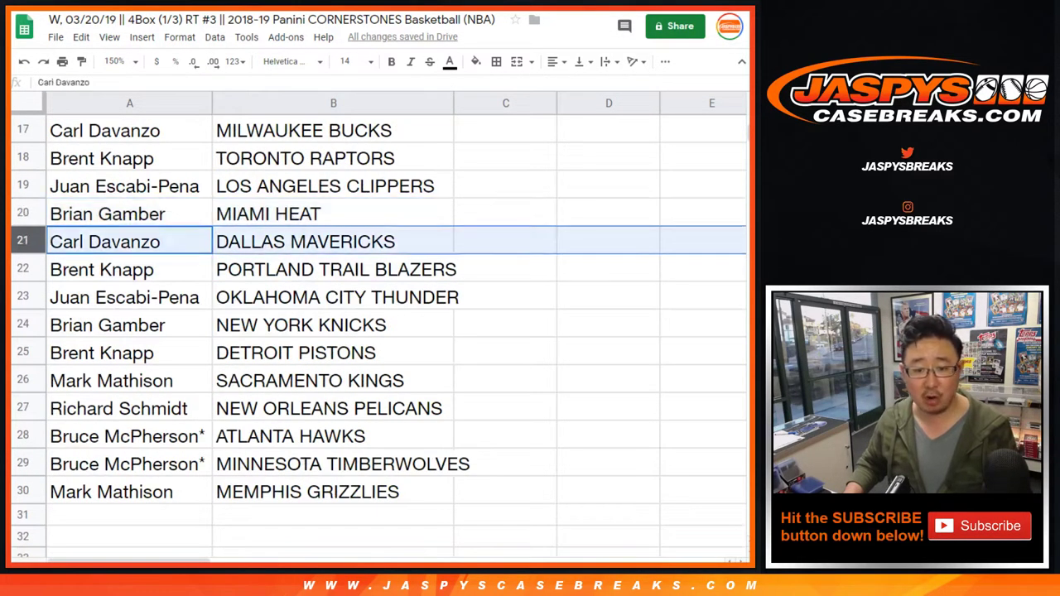
pyautogui.click(22, 269)
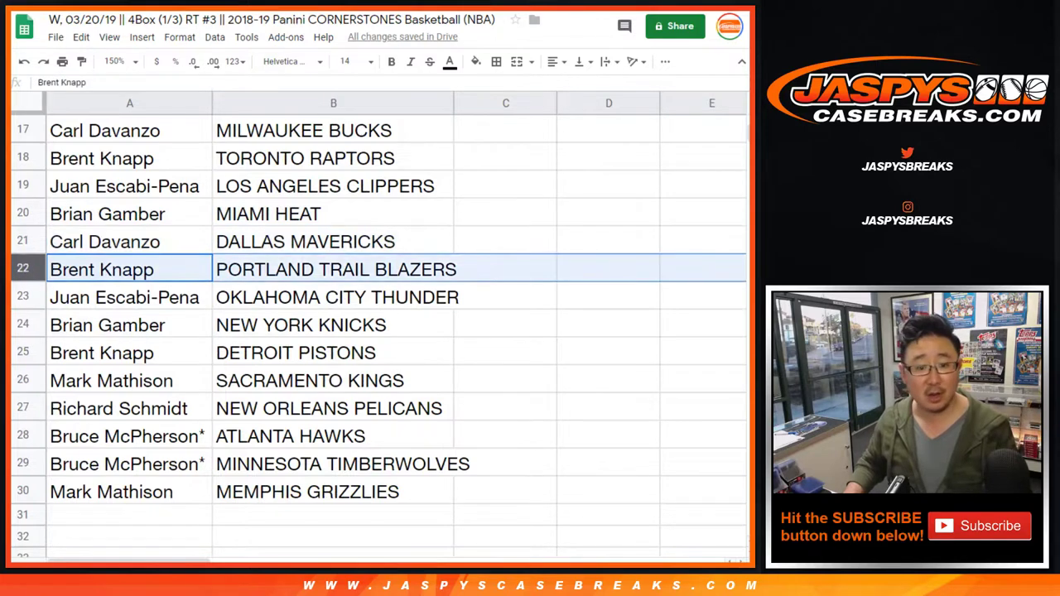
pyautogui.click(22, 297)
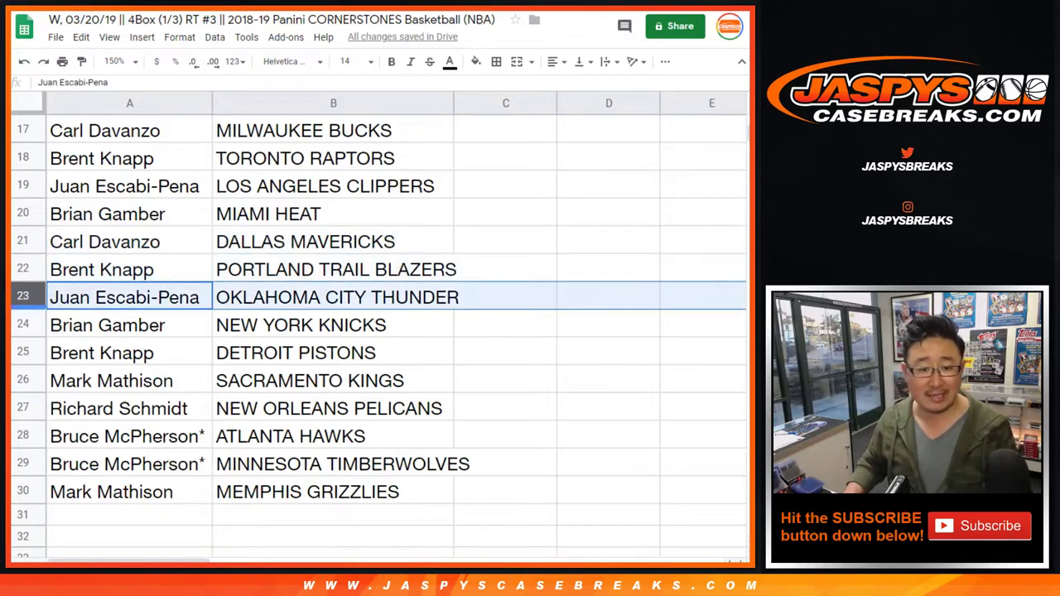
pyautogui.click(22, 325)
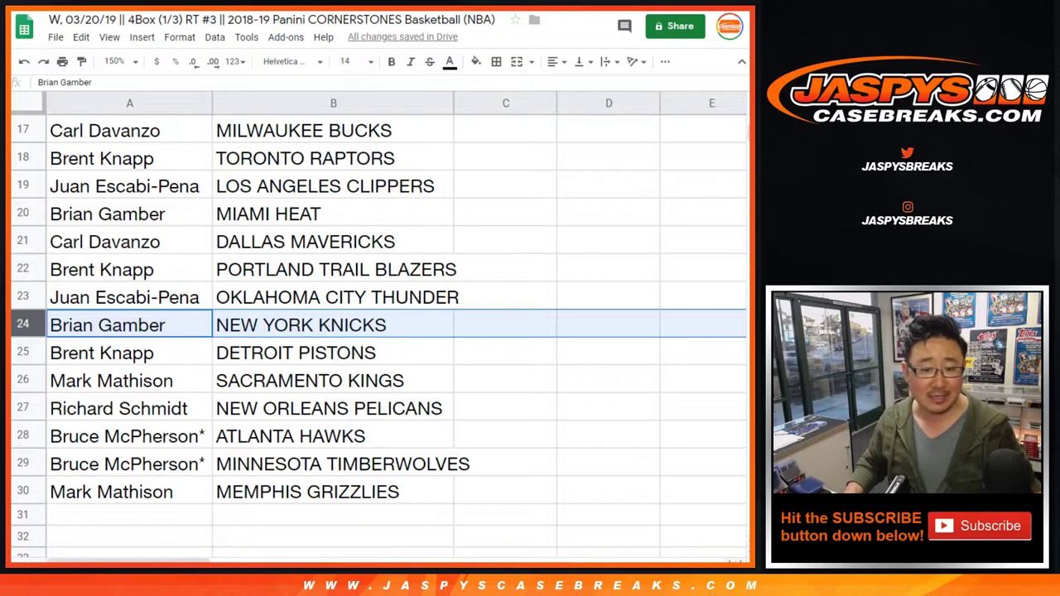
pyautogui.click(22, 353)
pyautogui.click(22, 380)
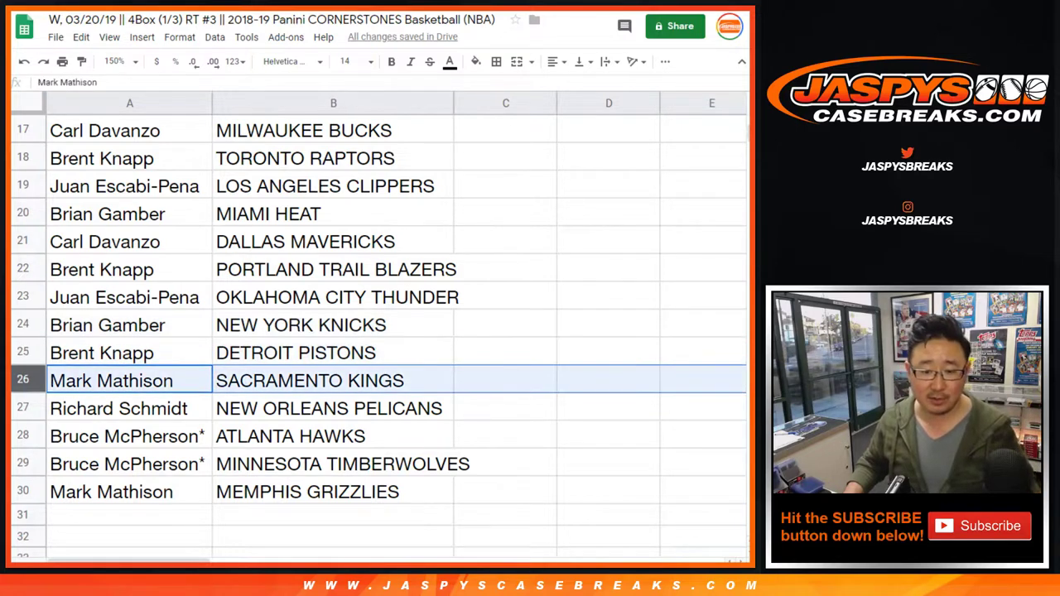
pyautogui.click(22, 409)
pyautogui.click(22, 435)
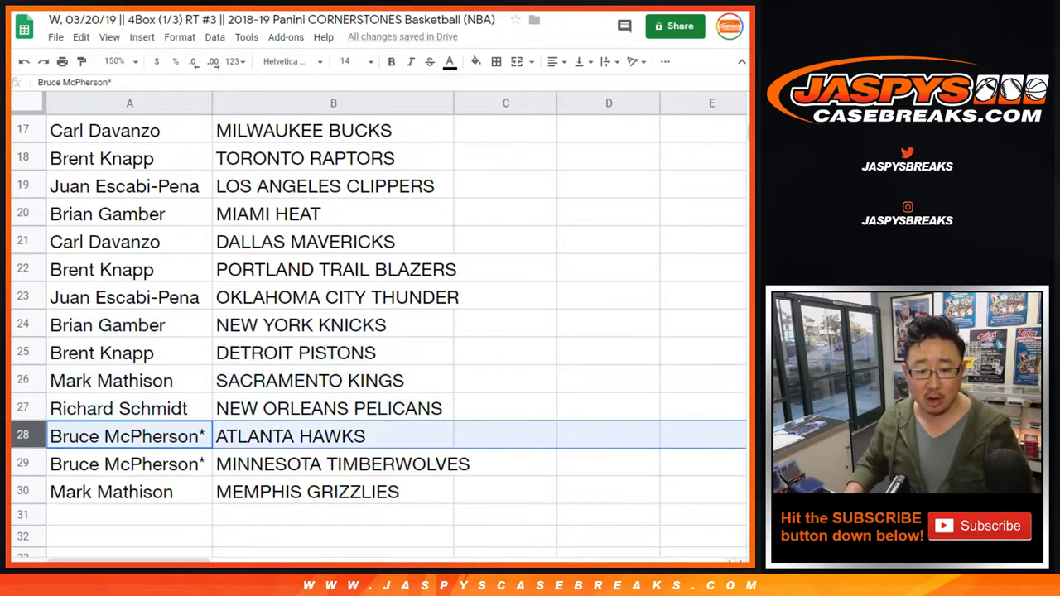
pyautogui.keyDown('shift'); pyautogui.click(22, 464); pyautogui.keyUp('shift')
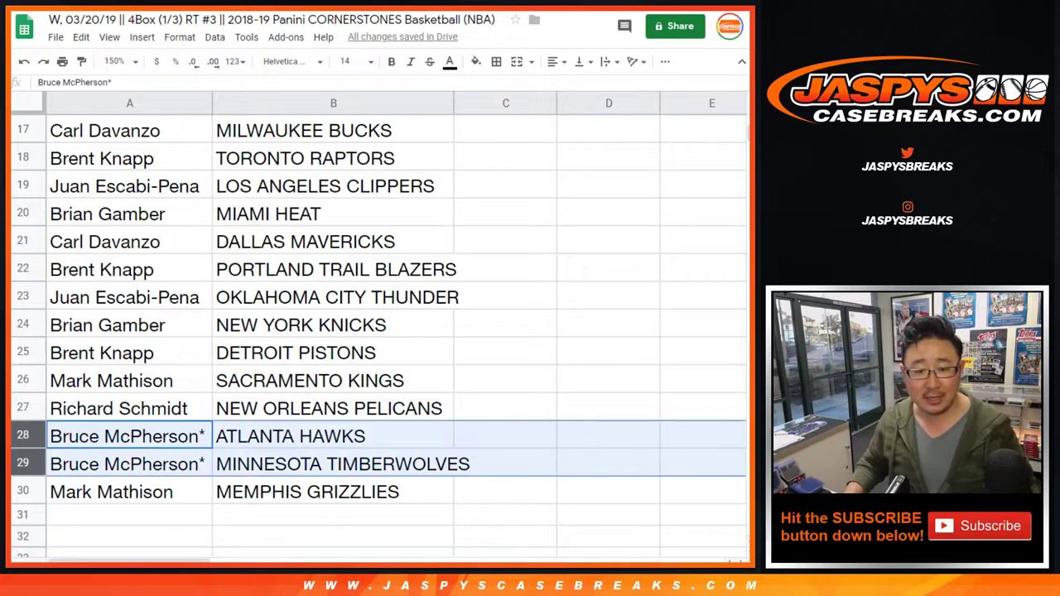
pyautogui.scroll(5, 377, 331)
pyautogui.scroll(3, 378, 331)
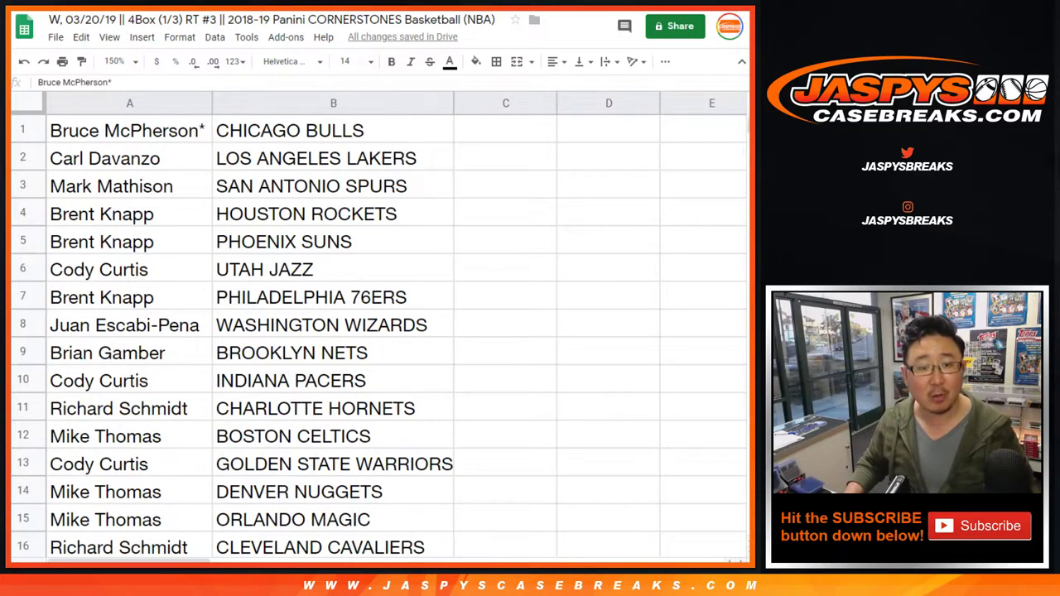
pyautogui.scroll(-12, 378, 332)
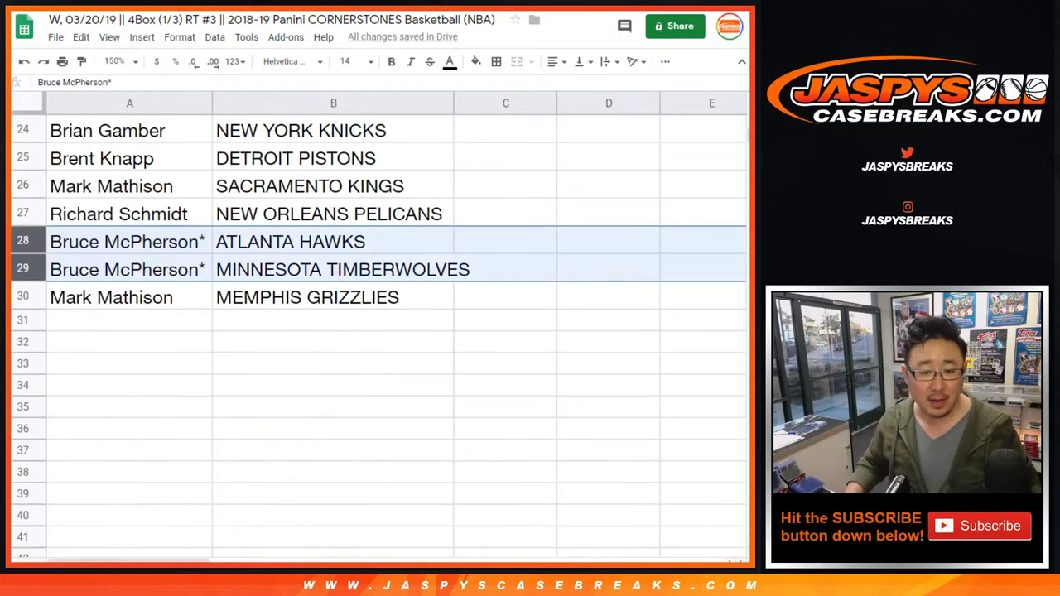
pyautogui.click(23, 297)
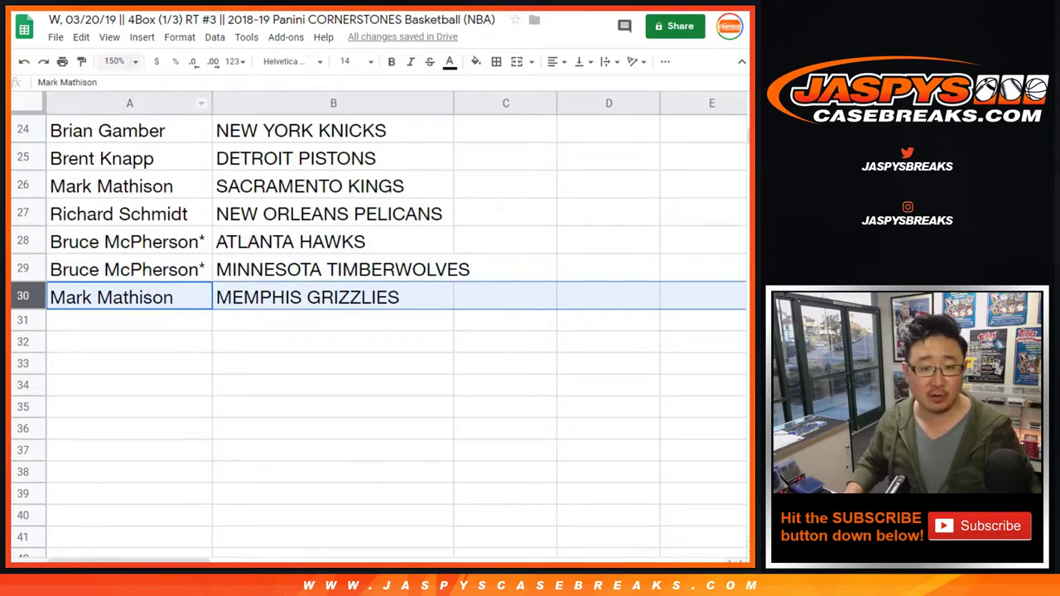
# Set the sheet zoom to 85%
pyautogui.click(116, 61)
pyautogui.write('85')
pyautogui.press('Return')
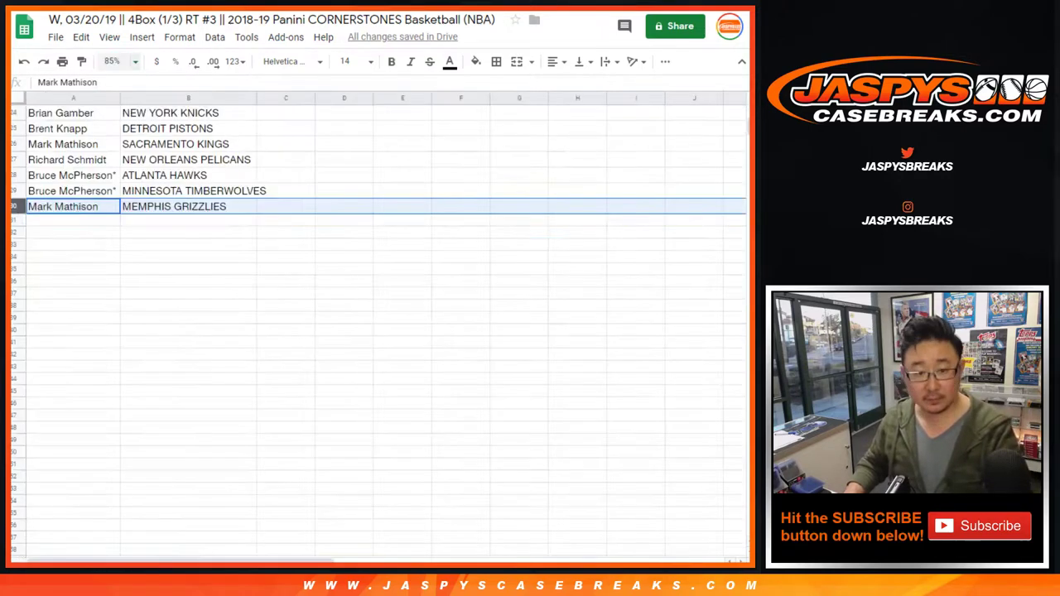
pyautogui.click(116, 61)
# Zoom to 80% and sort the sheet A→Z by the team names in column B
pyautogui.write('80')
pyautogui.press('Return')
pyautogui.scroll(1, 373, 332)
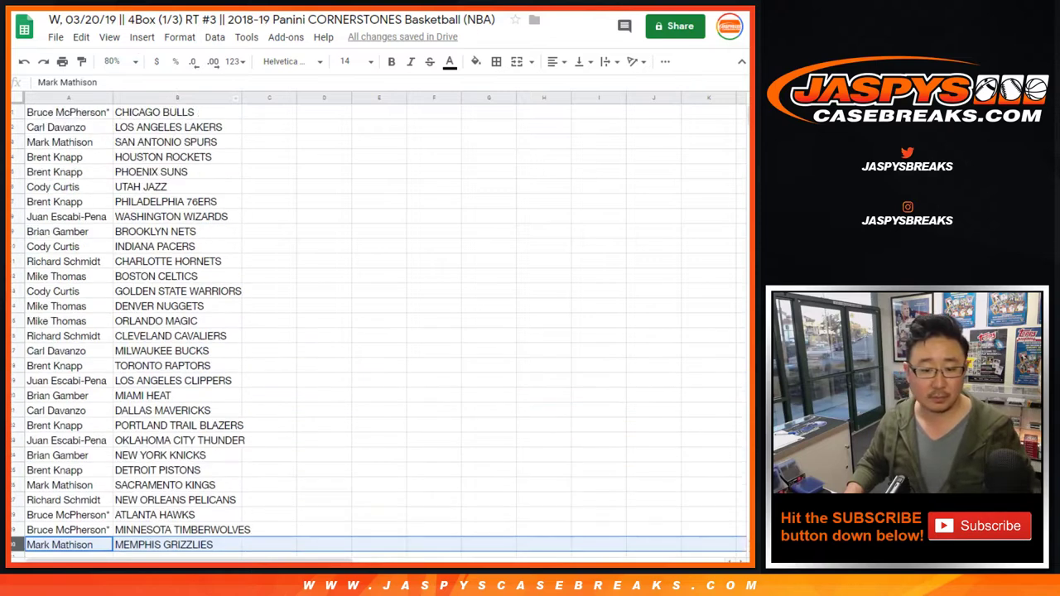
pyautogui.click(177, 98)
pyautogui.click(214, 37)
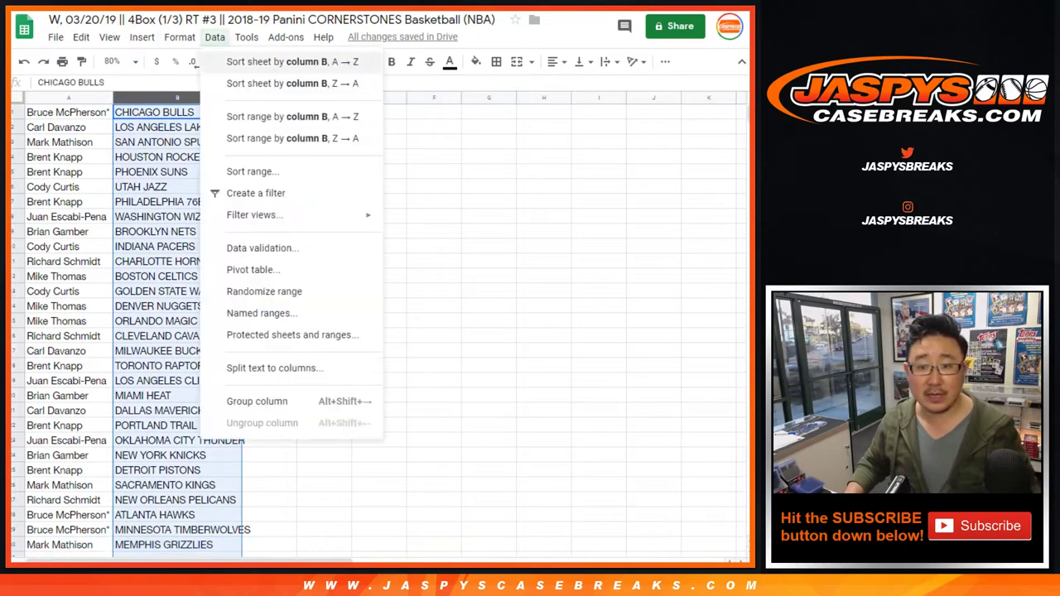
pyautogui.click(274, 59)
# Give A1:B30 all borders, centre its text, and autofit column B to the longest team
pyautogui.click(68, 112)
pyautogui.keyDown('shift'); pyautogui.click(177, 545); pyautogui.keyUp('shift')
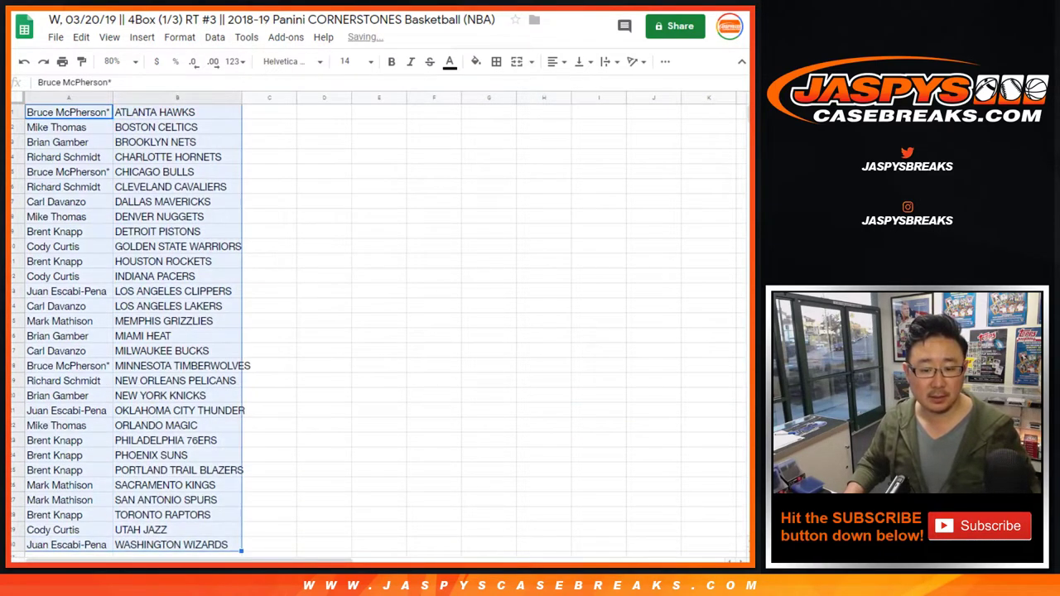
pyautogui.click(496, 62)
pyautogui.click(501, 87)
pyautogui.click(555, 61)
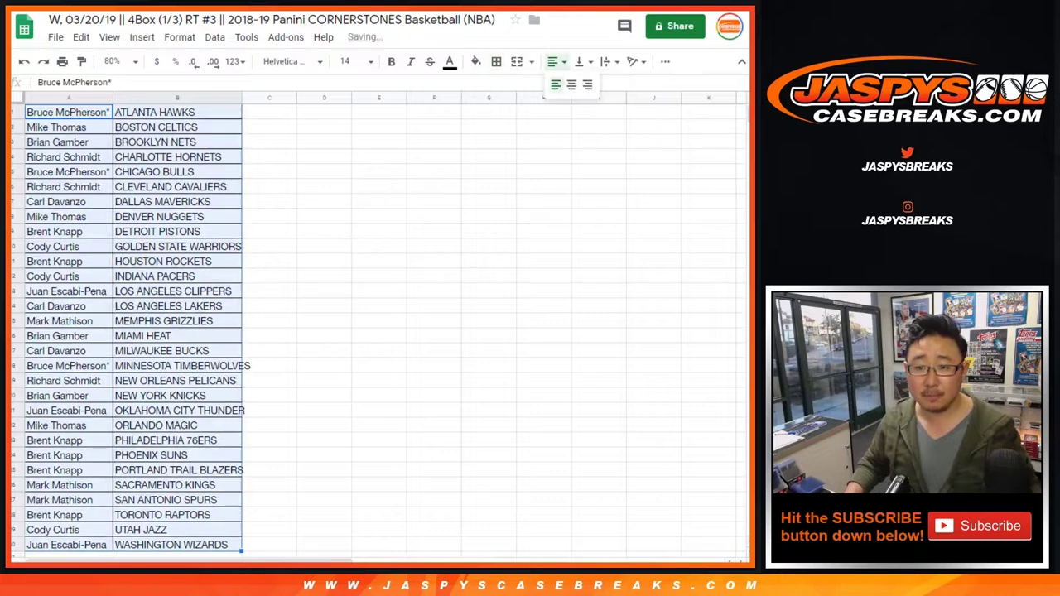
pyautogui.click(572, 85)
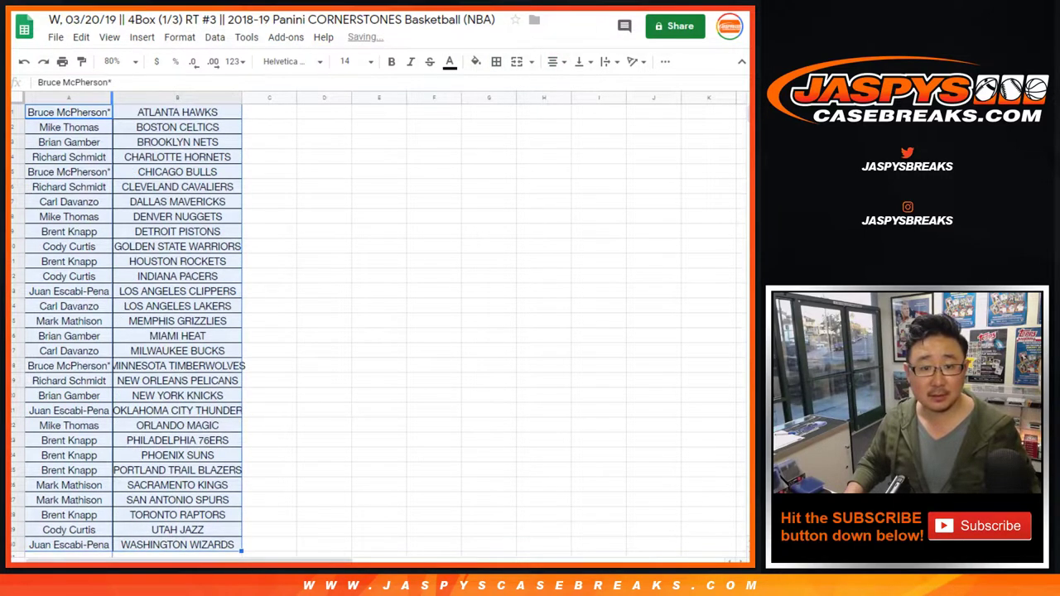
pyautogui.doubleClick(242, 97)
pyautogui.click(279, 112)
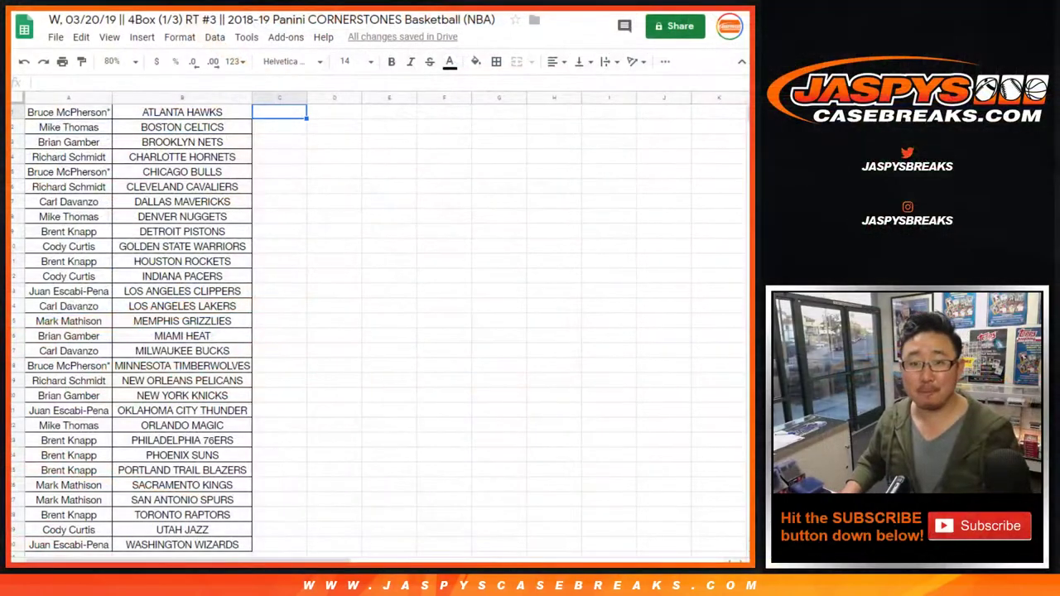
# Search the sheet for 'sch' to find the participant's three team rows
pyautogui.click(389, 231)
pyautogui.hotkey('ctrl', 'f')
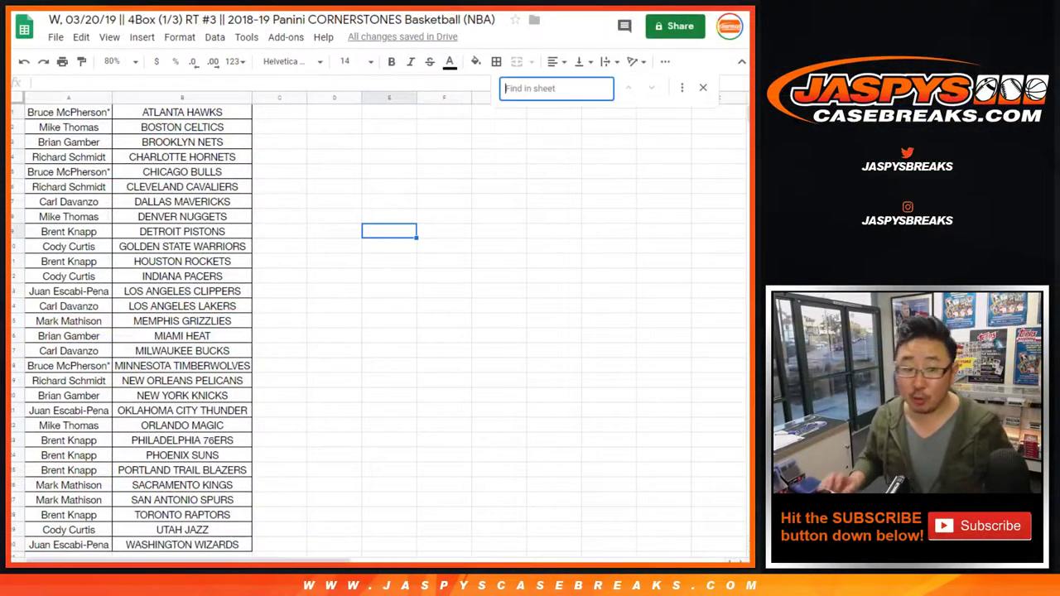
pyautogui.write('sch')
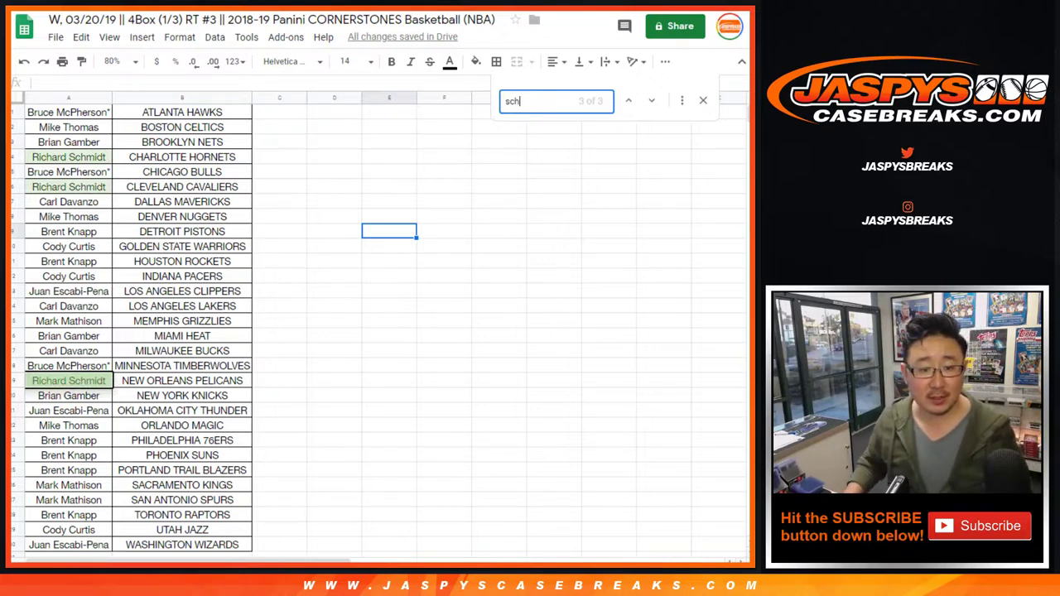
pyautogui.press('Return')
pyautogui.press('Return')
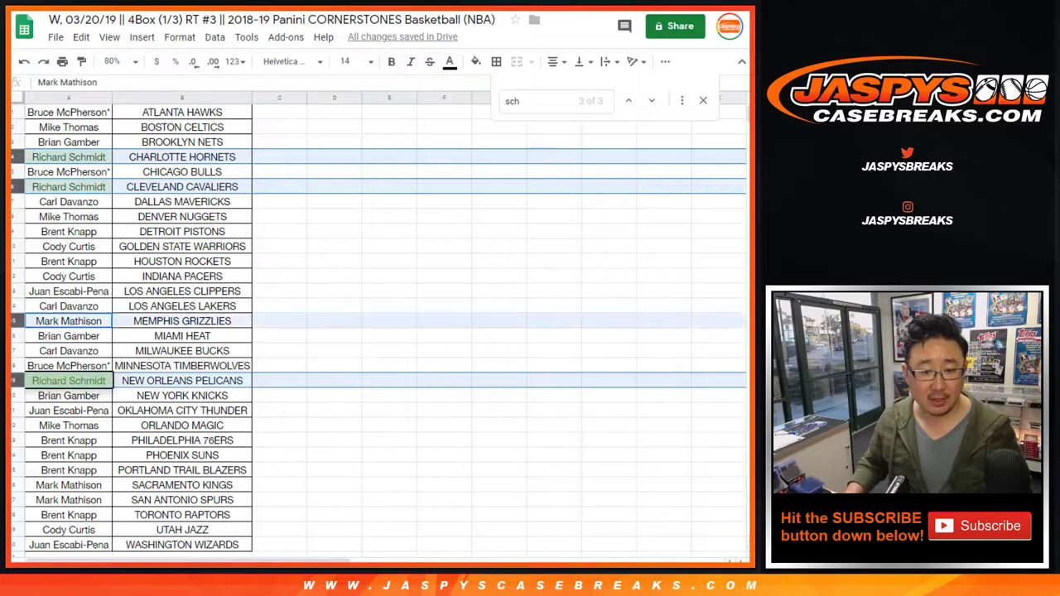
pyautogui.click(69, 320)
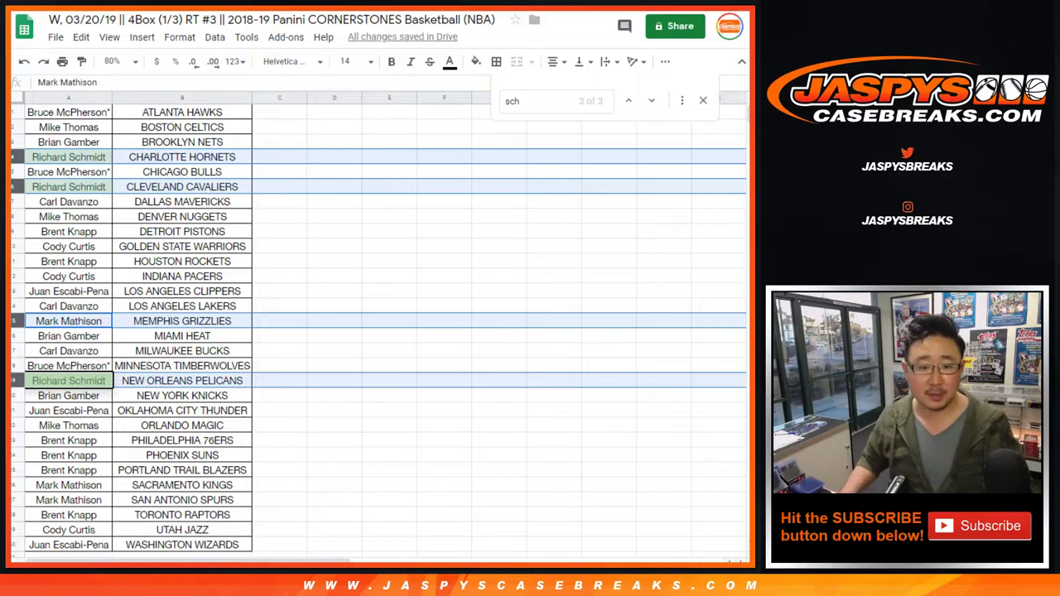
pyautogui.click(69, 157)
# Move the names from rows 4, 6, 19 and 15 over into column C
pyautogui.click(279, 157)
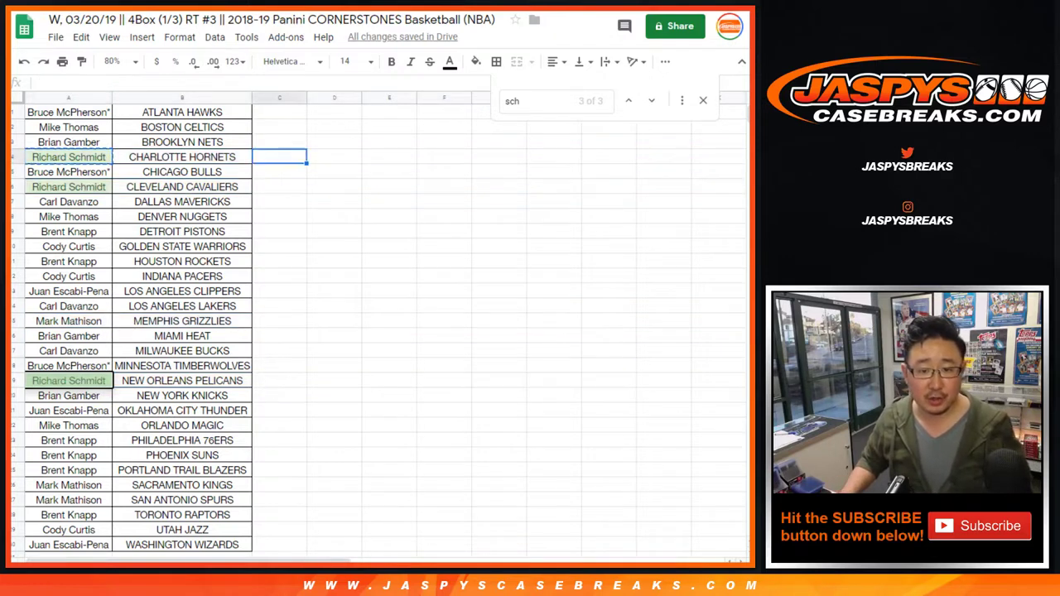
pyautogui.click(69, 187)
pyautogui.hotkey('ctrl', 'x')
pyautogui.click(279, 187)
pyautogui.hotkey('ctrl', 'v')
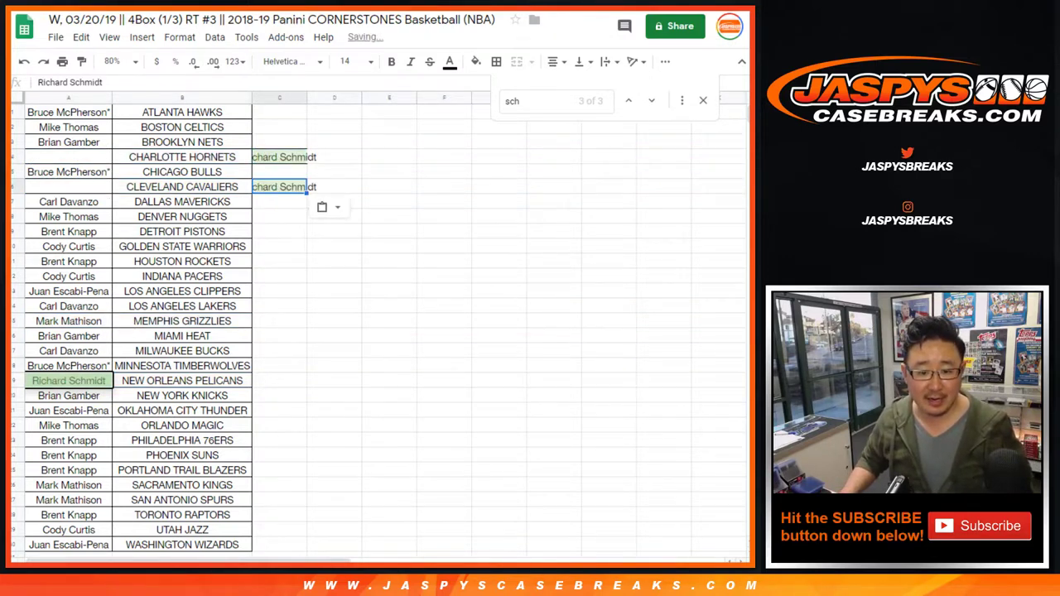
pyautogui.click(69, 380)
pyautogui.hotkey('ctrl', 'x')
pyautogui.click(279, 380)
pyautogui.hotkey('ctrl', 'v')
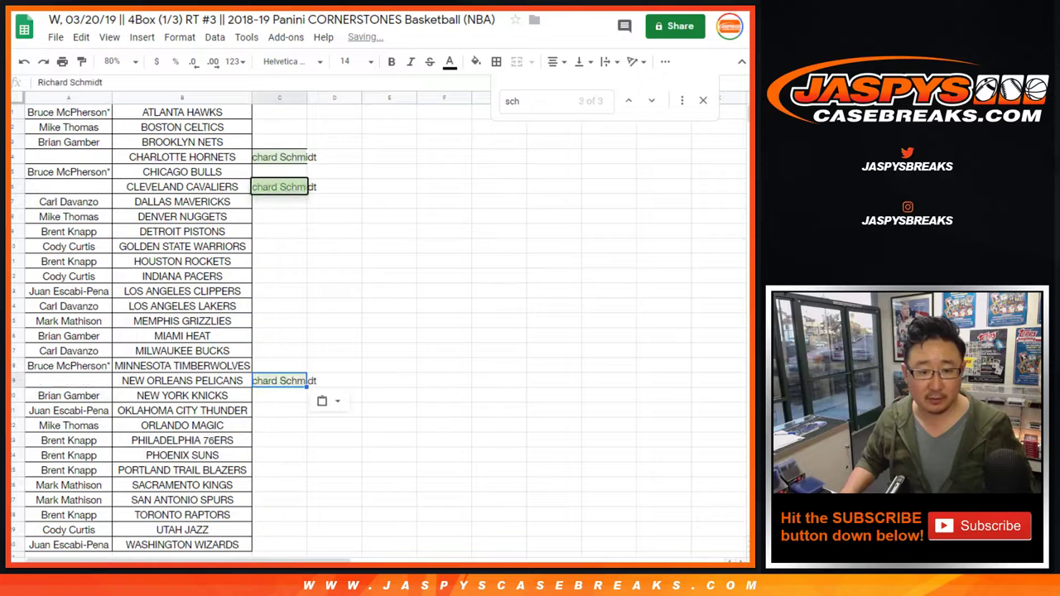
pyautogui.click(69, 321)
pyautogui.hotkey('ctrl', 'x')
pyautogui.hotkey('ctrl', 'v')
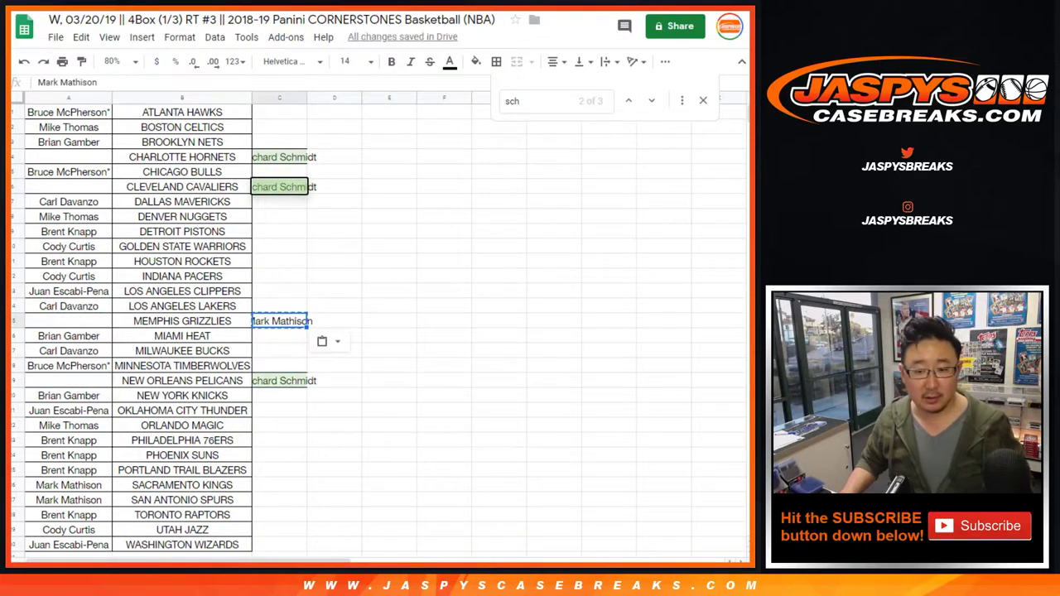
# Fill the empty name cells of the Charlotte, Cleveland, New Orleans and Memphis rows
pyautogui.click(69, 157)
pyautogui.hotkey('ctrl', 'v')
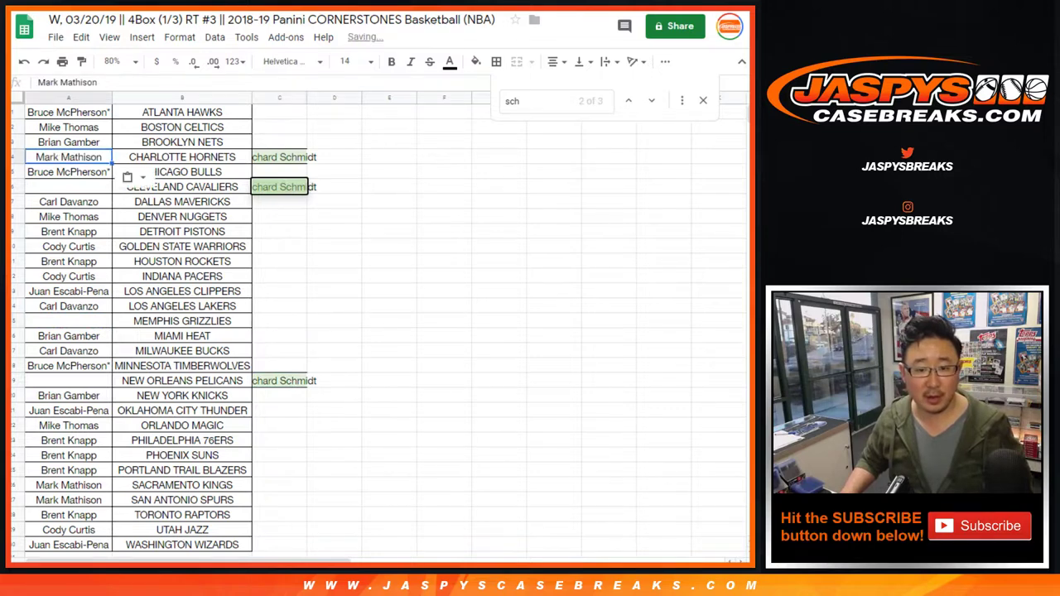
pyautogui.press('Down')
pyautogui.press('Down')
pyautogui.hotkey('ctrl', 'v')
pyautogui.press('Up')
pyautogui.press('Up')
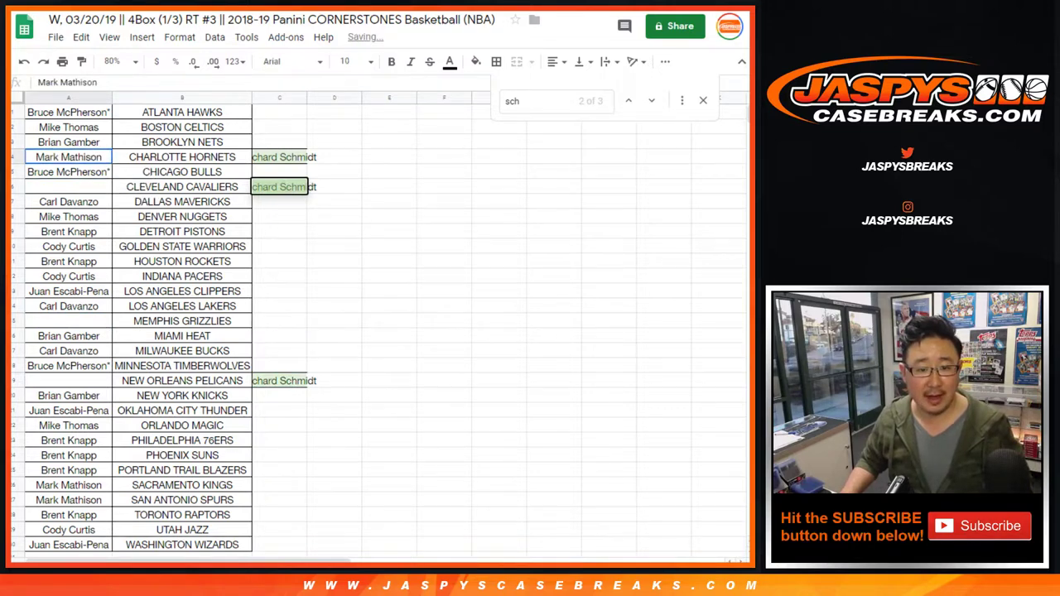
pyautogui.press('Down')
pyautogui.press('Down')
pyautogui.hotkey('ctrl', 'v')
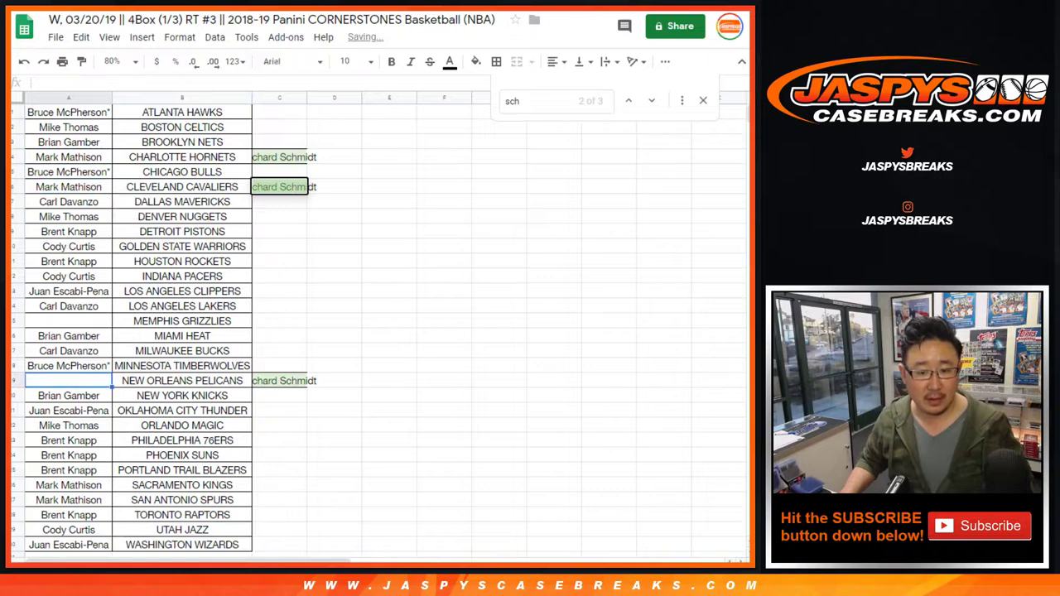
pyautogui.click(69, 381)
pyautogui.hotkey('ctrl', 'v')
pyautogui.click(279, 187)
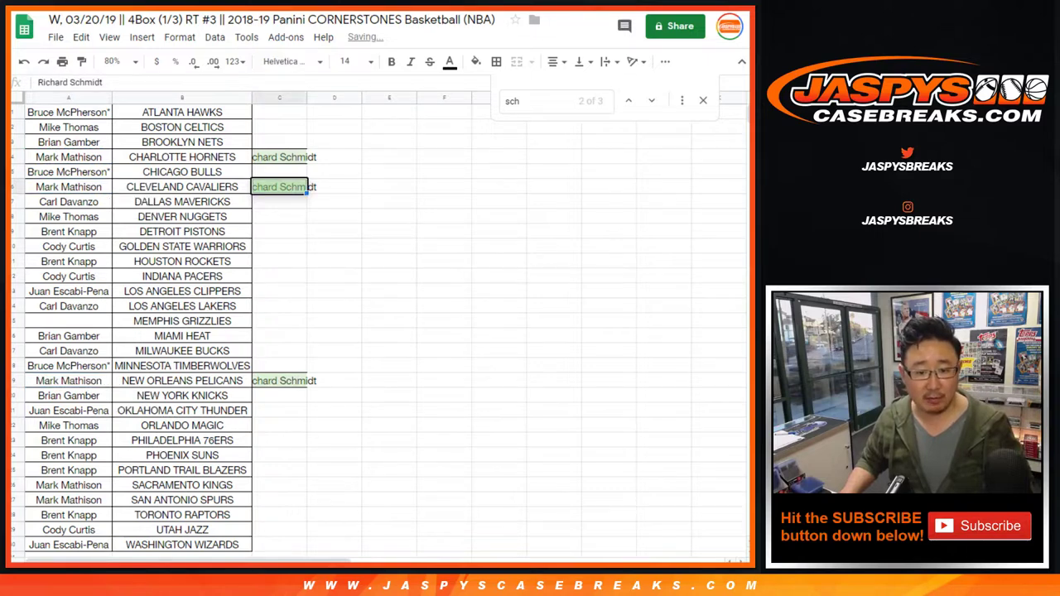
pyautogui.hotkey('ctrl', 'c')
pyautogui.click(69, 321)
pyautogui.hotkey('ctrl', 'v')
# Delete the leftover names in column C and mark Memphis Grizzlies as traded with '-T'
pyautogui.click(279, 157)
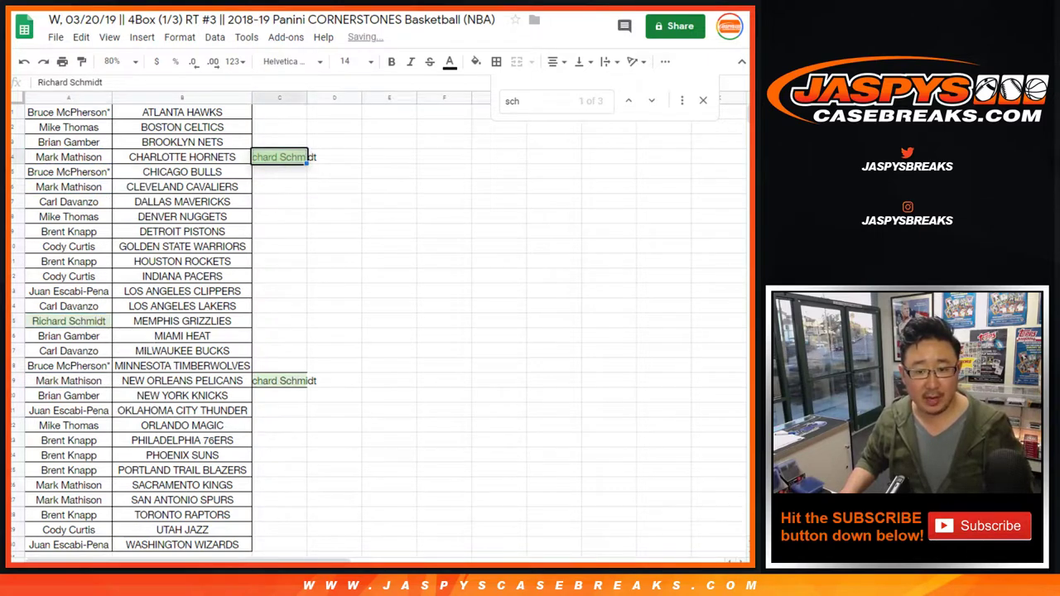
pyautogui.press('Delete')
pyautogui.click(279, 380)
pyautogui.press('Delete')
pyautogui.click(182, 321)
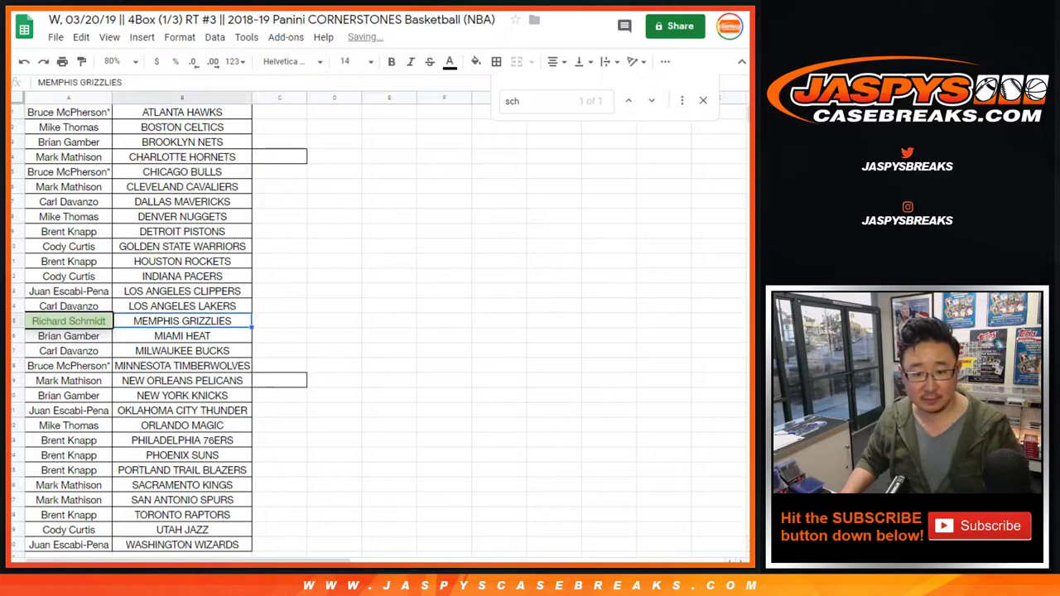
pyautogui.write('-T')
pyautogui.press('Return')
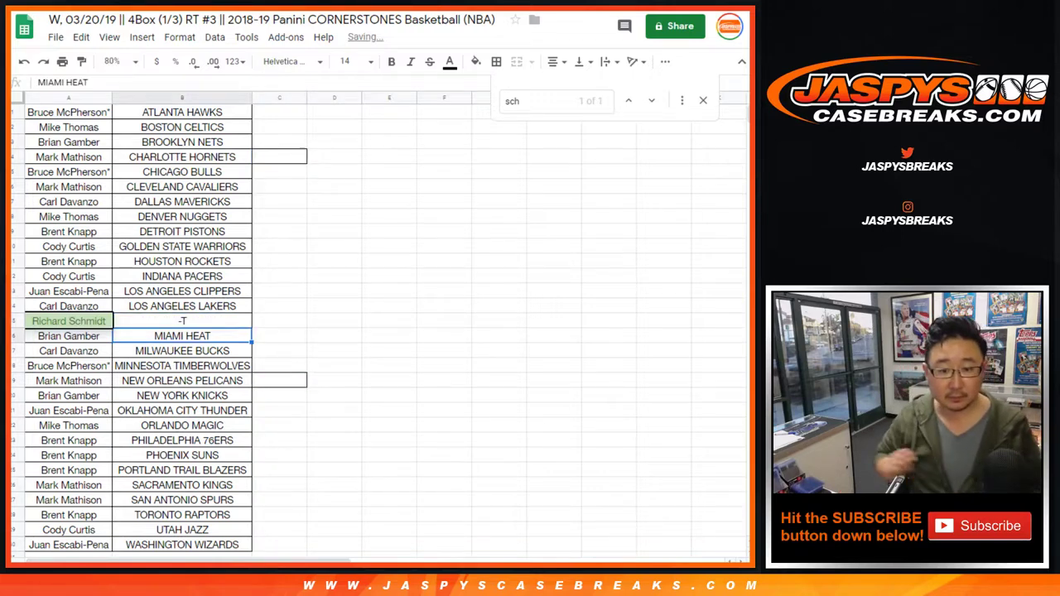
# Undo the accidental overwrite and append -T to MEMPHIS GRIZZLIES
pyautogui.doubleClick(153, 335)
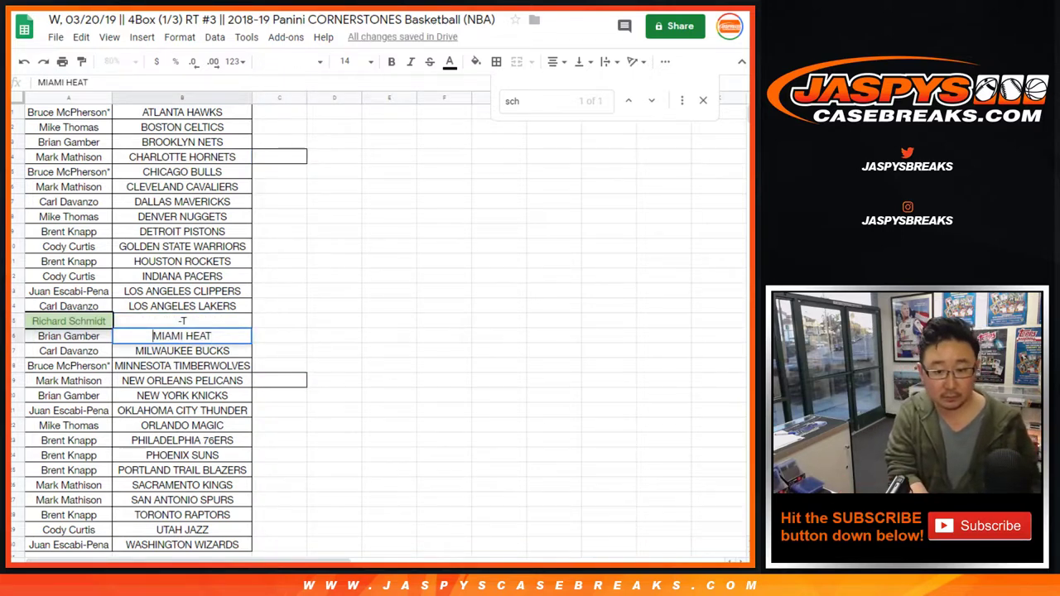
pyautogui.hotkey('ctrl', 'z')
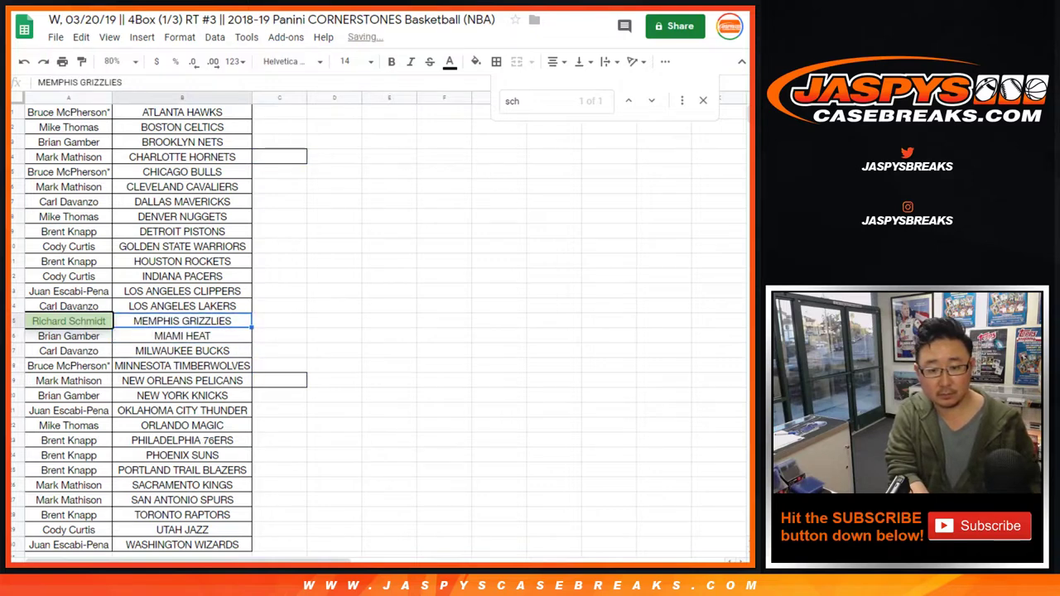
pyautogui.press('Return')
pyautogui.write('-T')
pyautogui.press('Return')
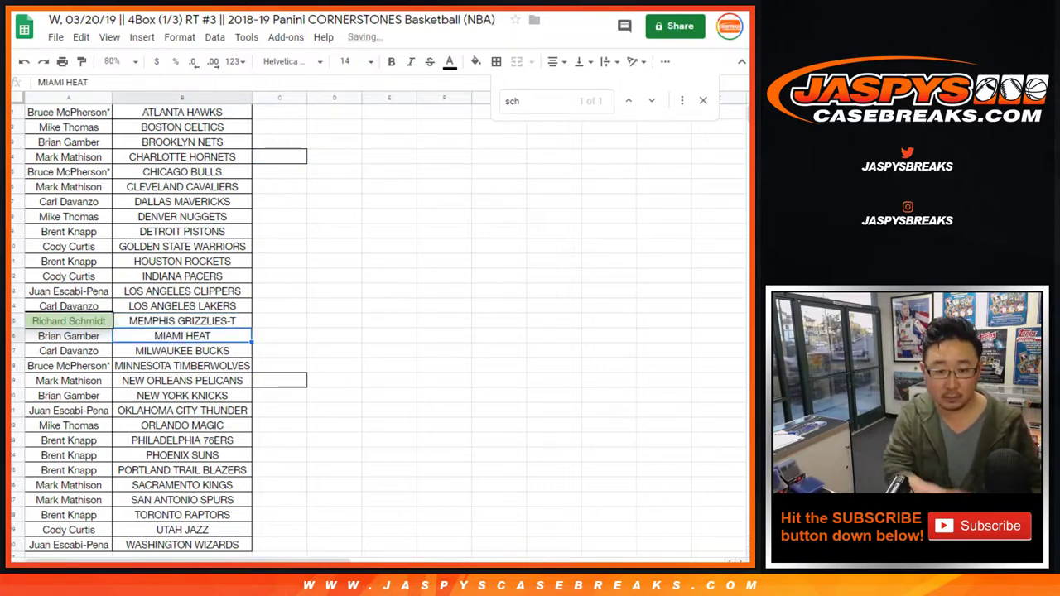
# Append -T to CHARLOTTE HORNETS, NEW ORLEANS PELICANS and CLEVELAND CAVALIERS
pyautogui.click(182, 156)
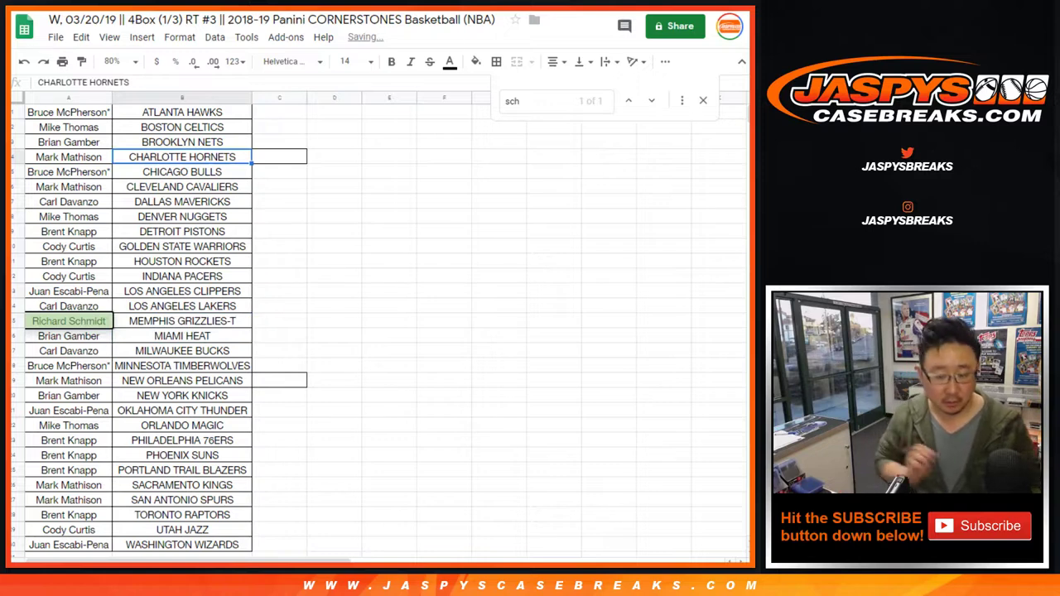
pyautogui.press('Return')
pyautogui.write('-T')
pyautogui.press('Return')
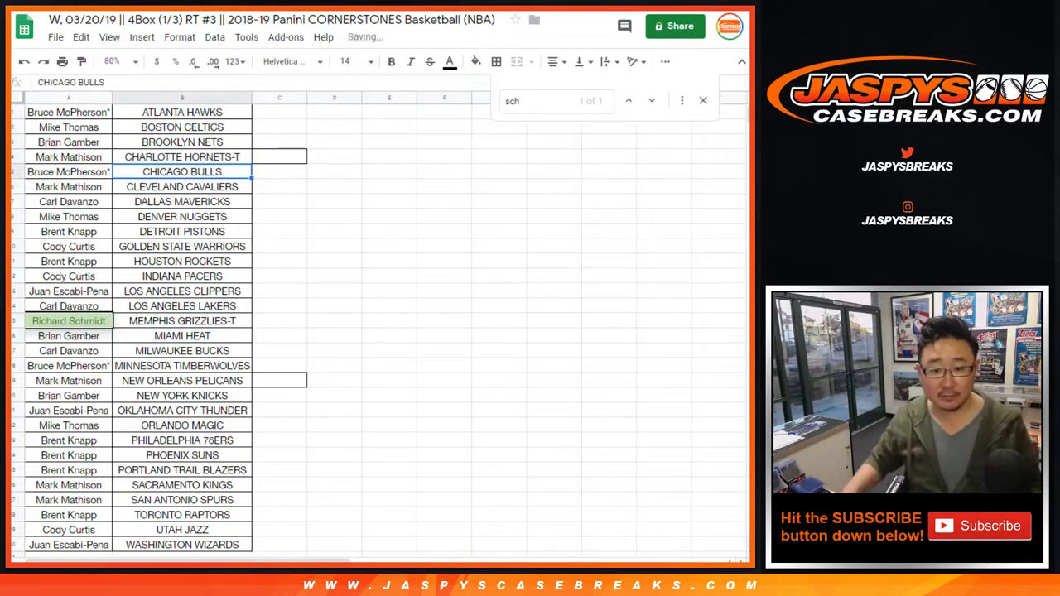
pyautogui.click(182, 381)
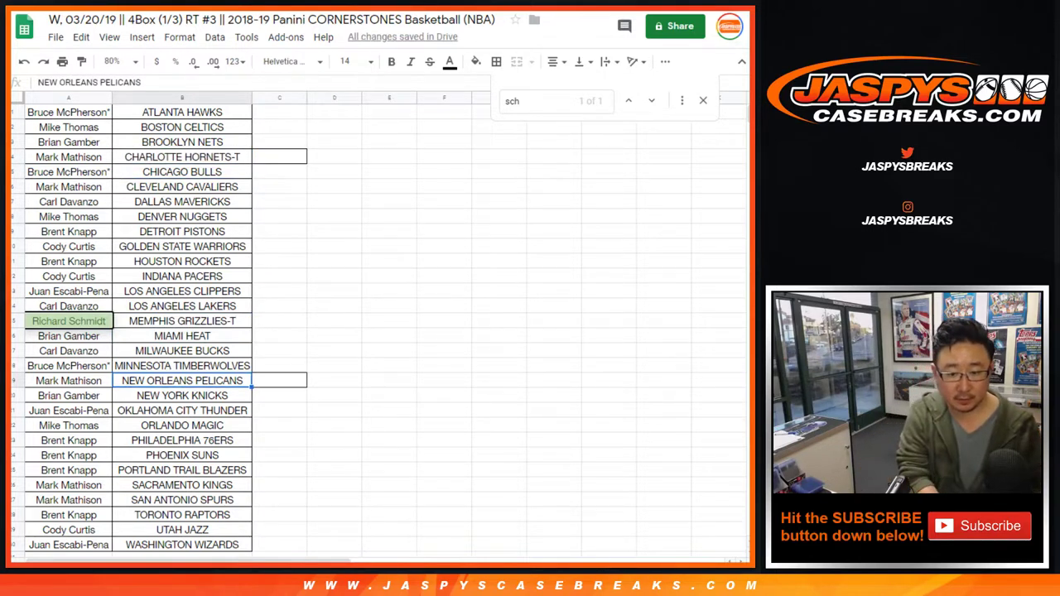
pyautogui.press('Return')
pyautogui.write('-T')
pyautogui.press('Return')
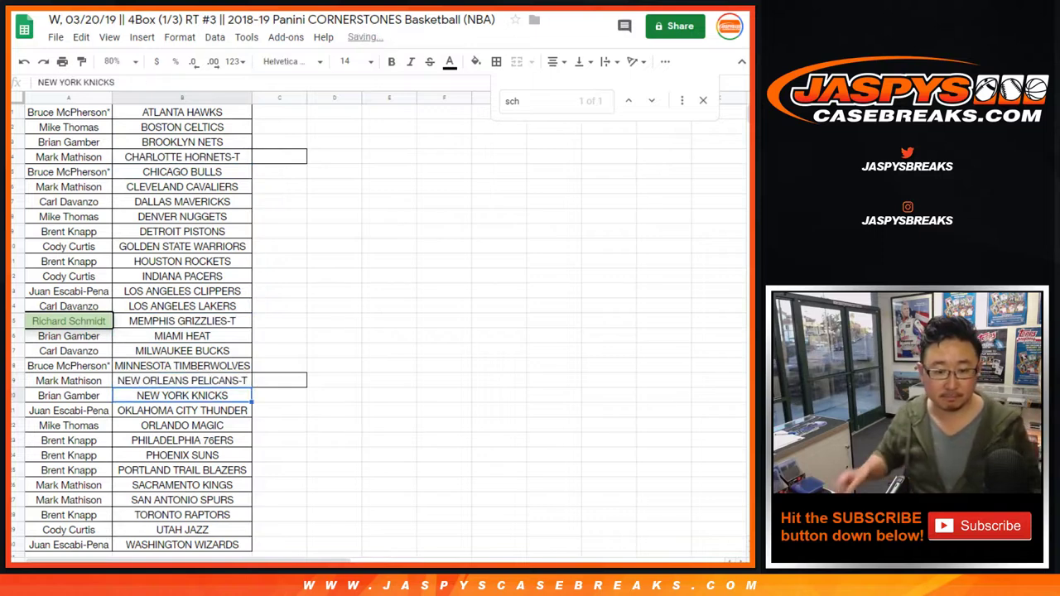
pyautogui.click(182, 186)
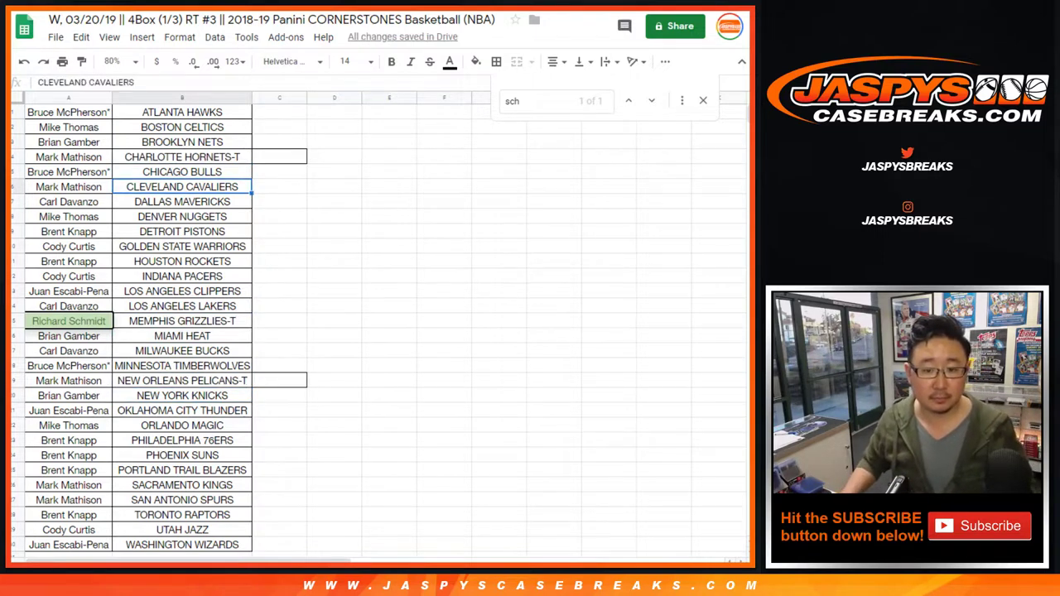
pyautogui.press('Return')
pyautogui.write('-T')
pyautogui.press('Return')
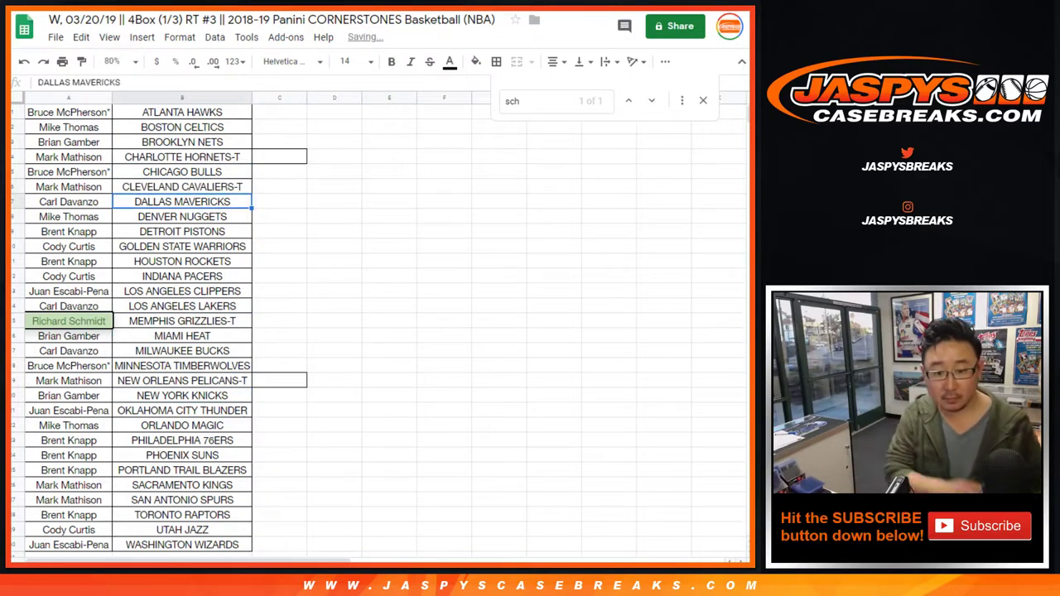
# Recheck the Memphis row, then close the search box
pyautogui.click(182, 320)
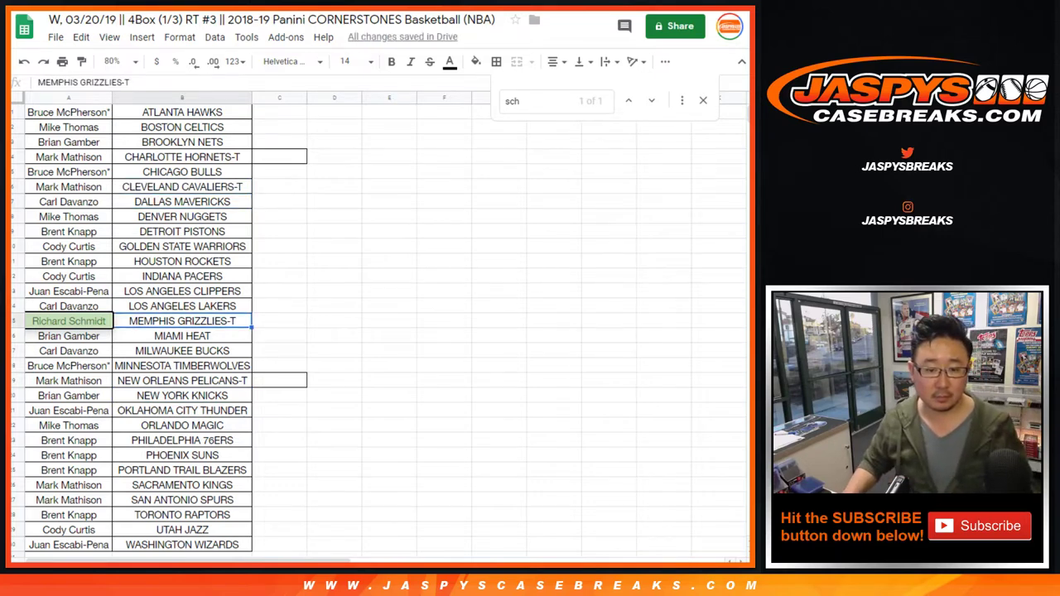
pyautogui.click(69, 321)
pyautogui.hotkey('ctrl', 'f')
pyautogui.press('Escape')
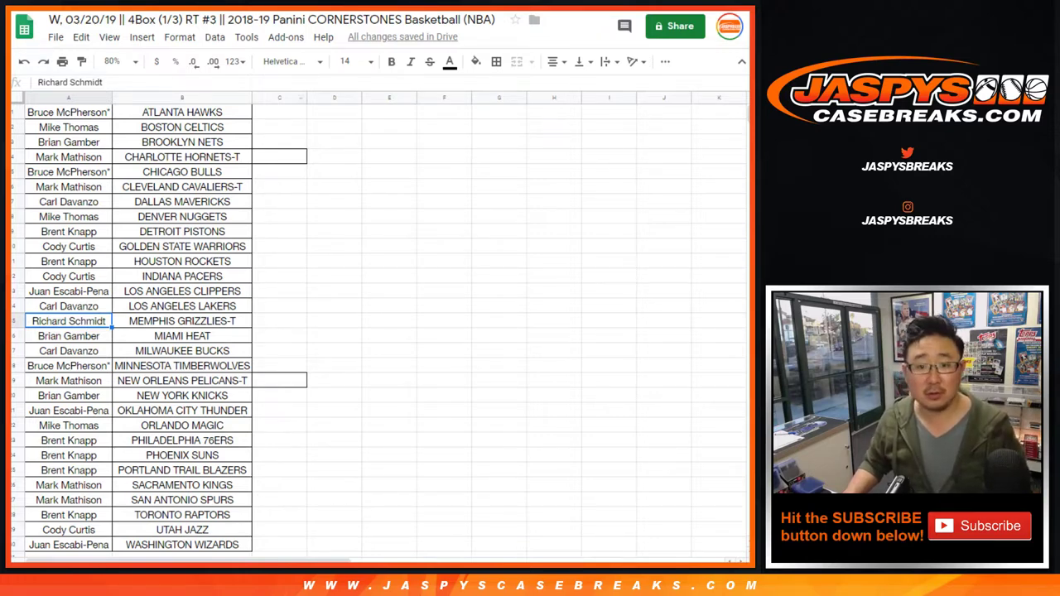
# Clear column C's borders while keeping the table's right edge bordered
pyautogui.click(279, 98)
pyautogui.click(496, 61)
pyautogui.click(575, 109)
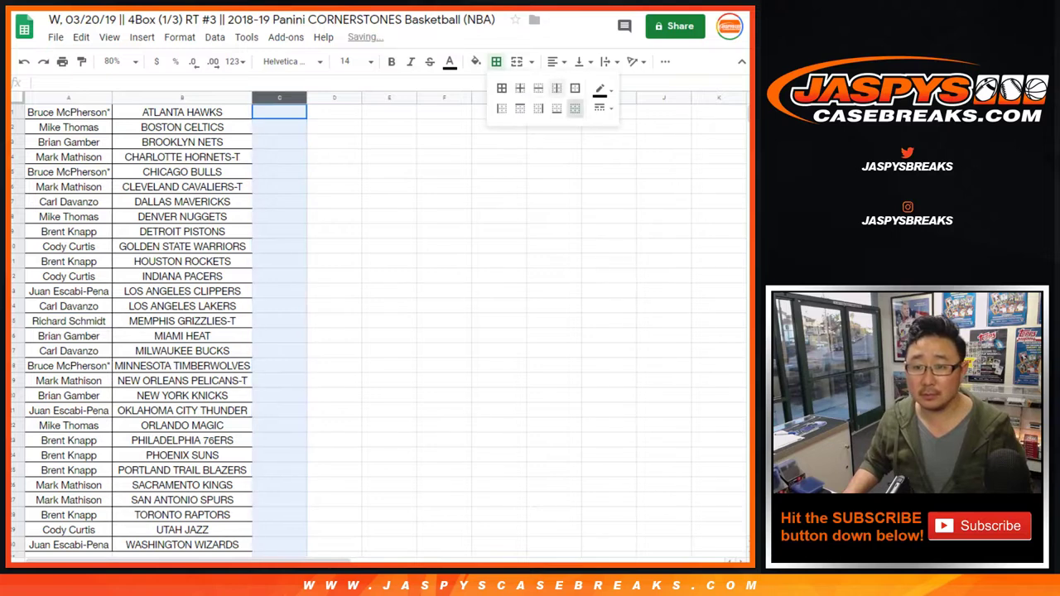
pyautogui.click(501, 108)
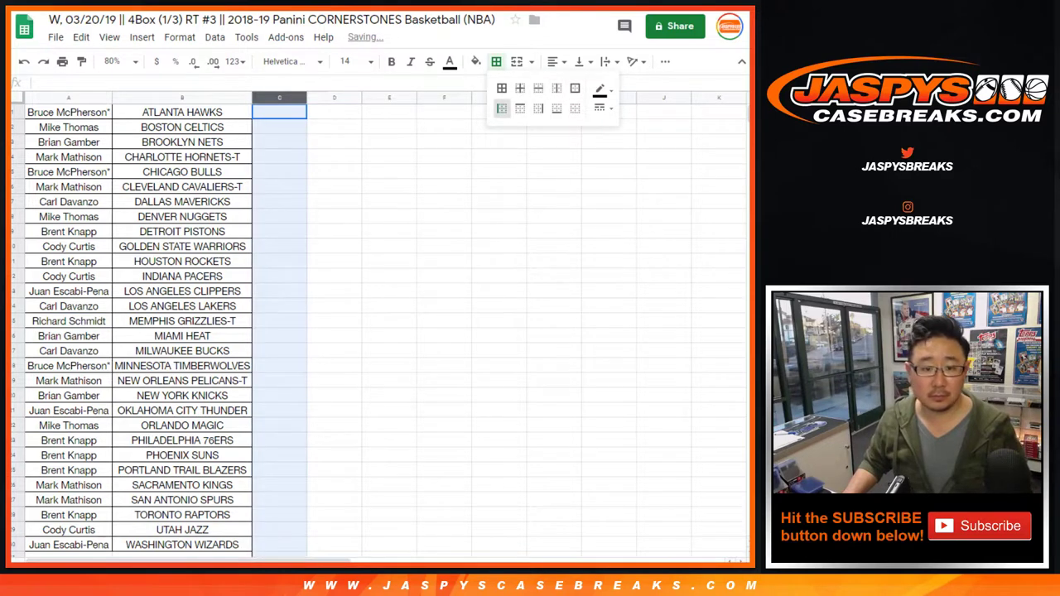
pyautogui.click(68, 112)
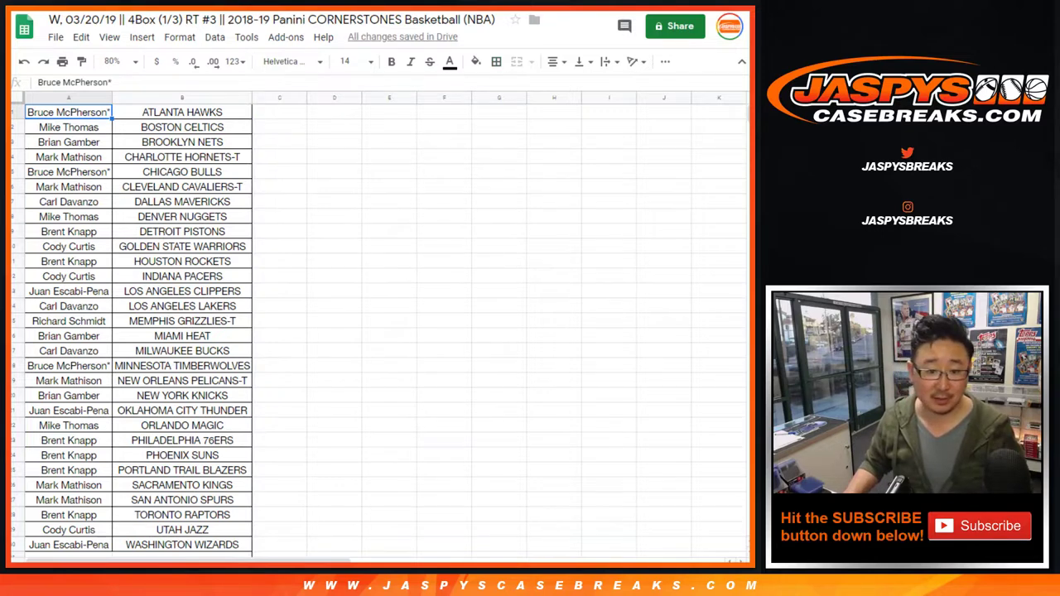
pyautogui.click(17, 350)
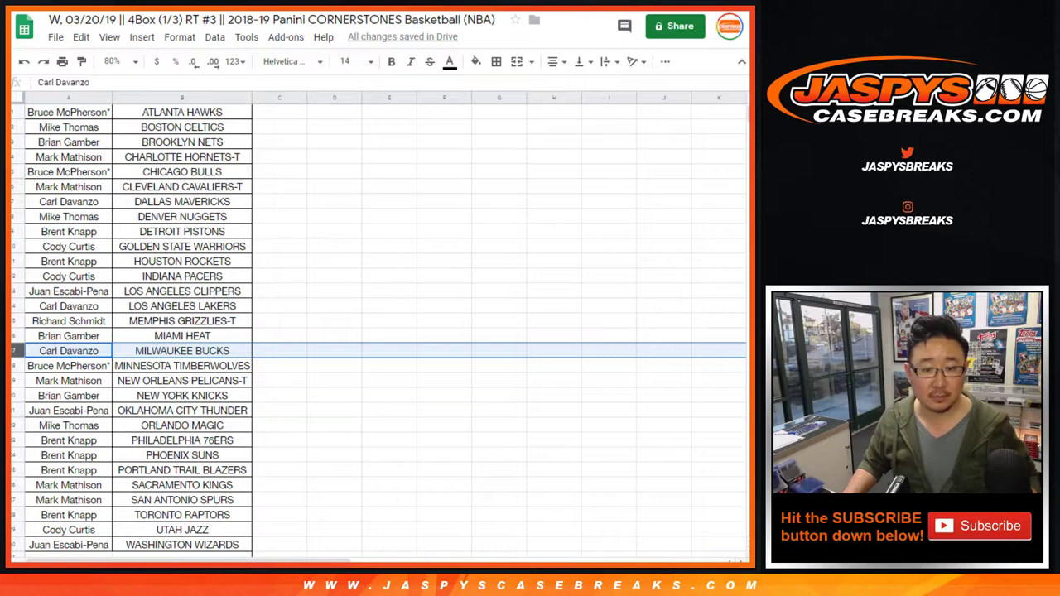
pyautogui.keyDown('ctrl'); pyautogui.click(17, 216); pyautogui.keyUp('ctrl')
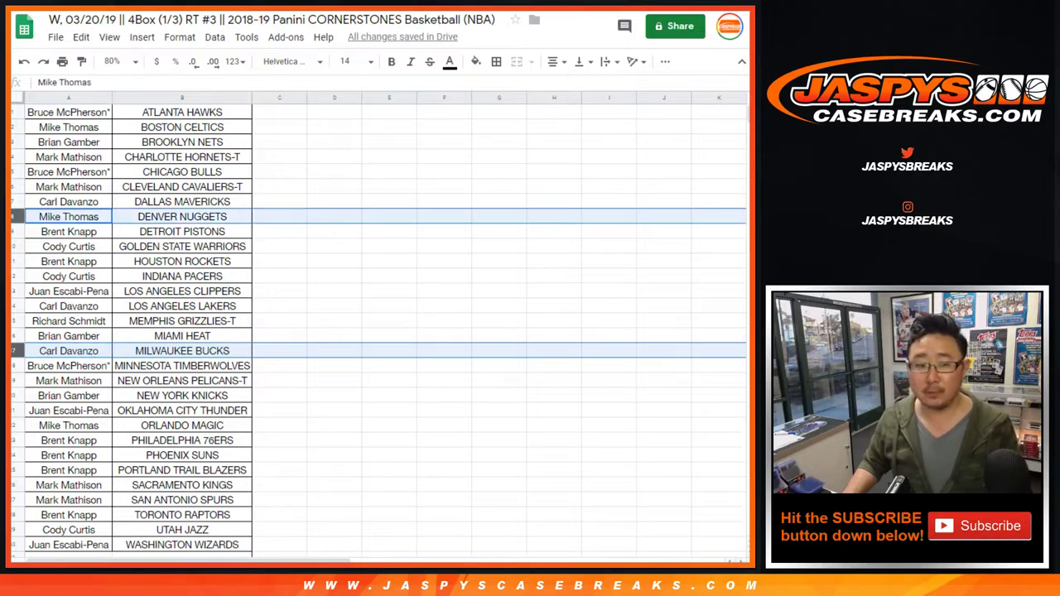
pyautogui.click(279, 112)
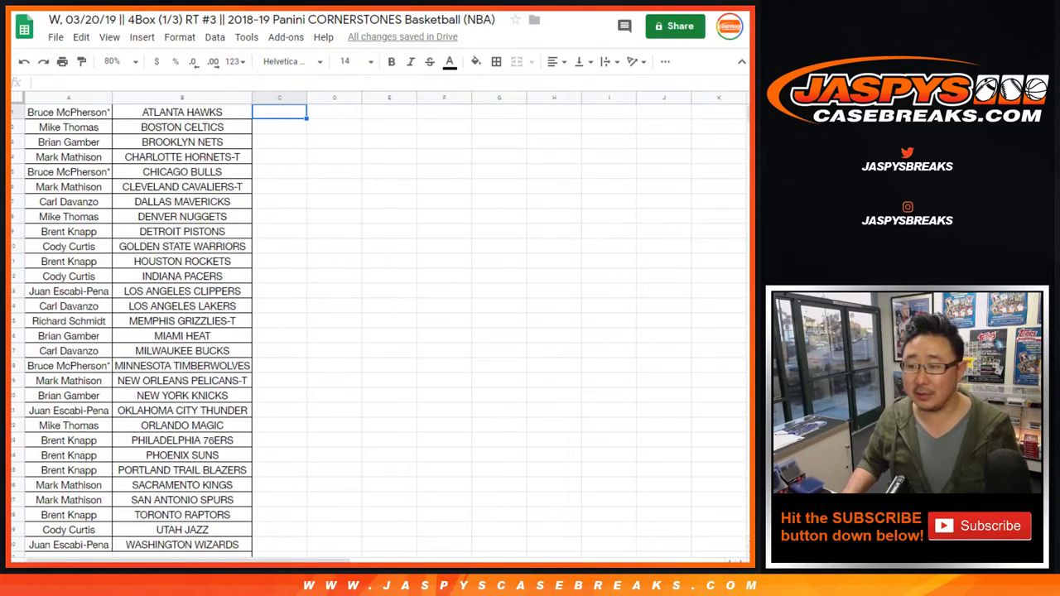
# Print only the selected cells A1:B30 on a single page
pyautogui.click(69, 141)
pyautogui.hotkey('ctrl', 'a')
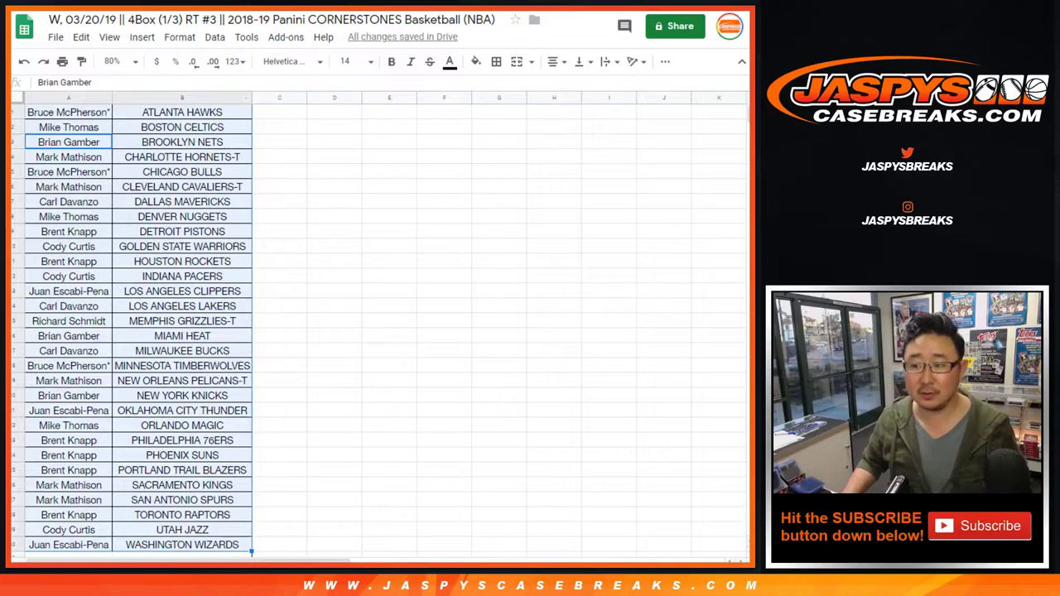
pyautogui.click(62, 62)
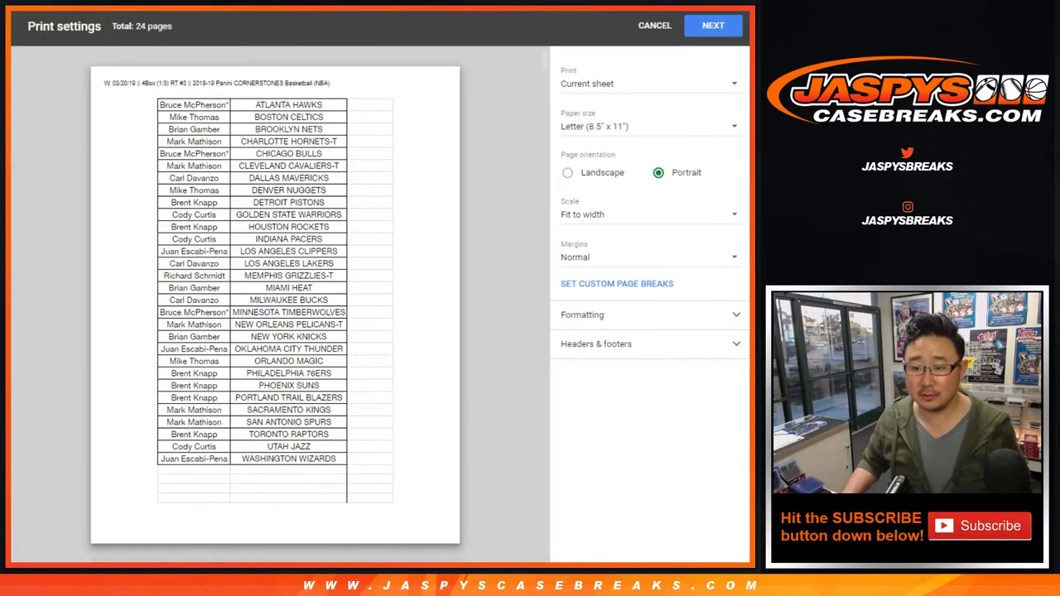
pyautogui.click(597, 344)
pyautogui.click(646, 84)
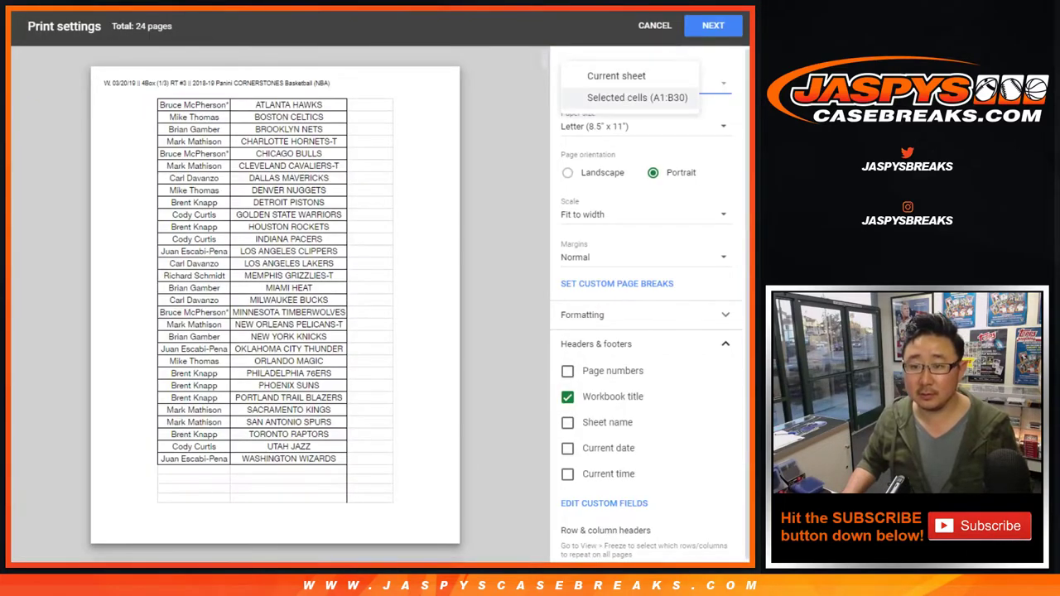
pyautogui.click(630, 95)
pyautogui.click(713, 26)
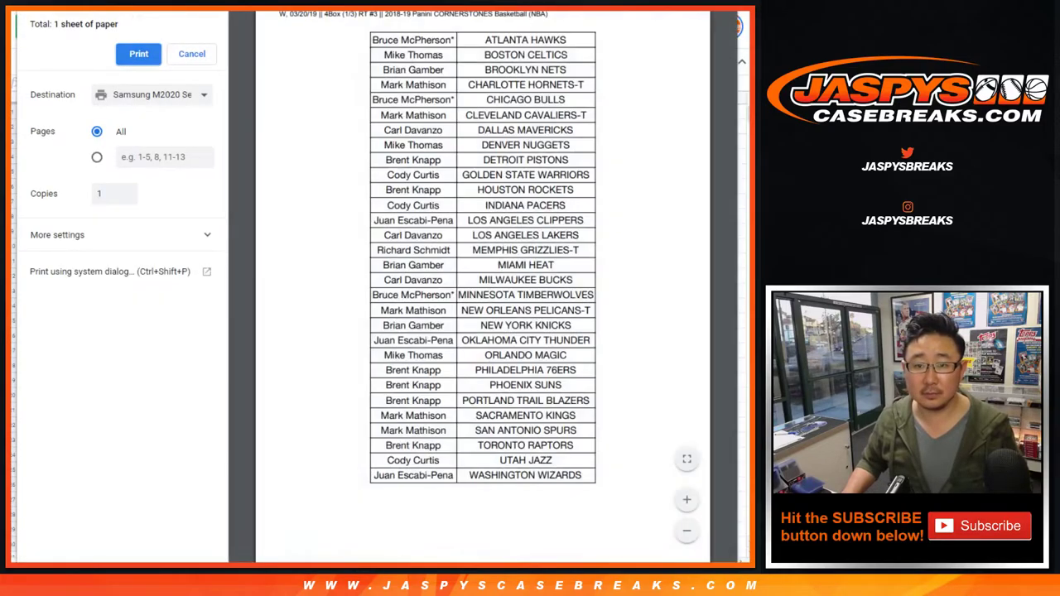
pyautogui.click(138, 53)
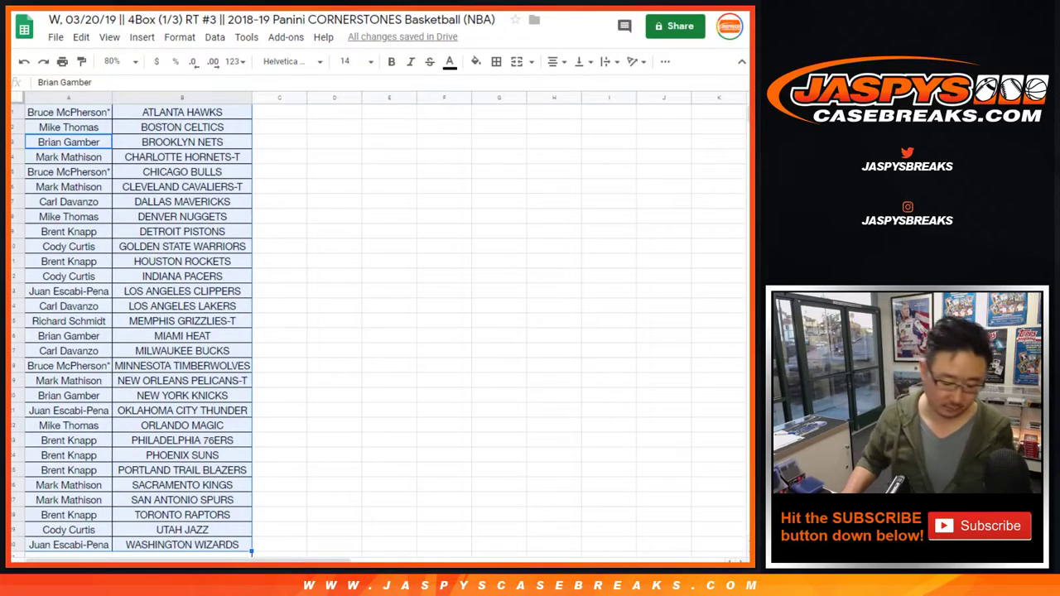